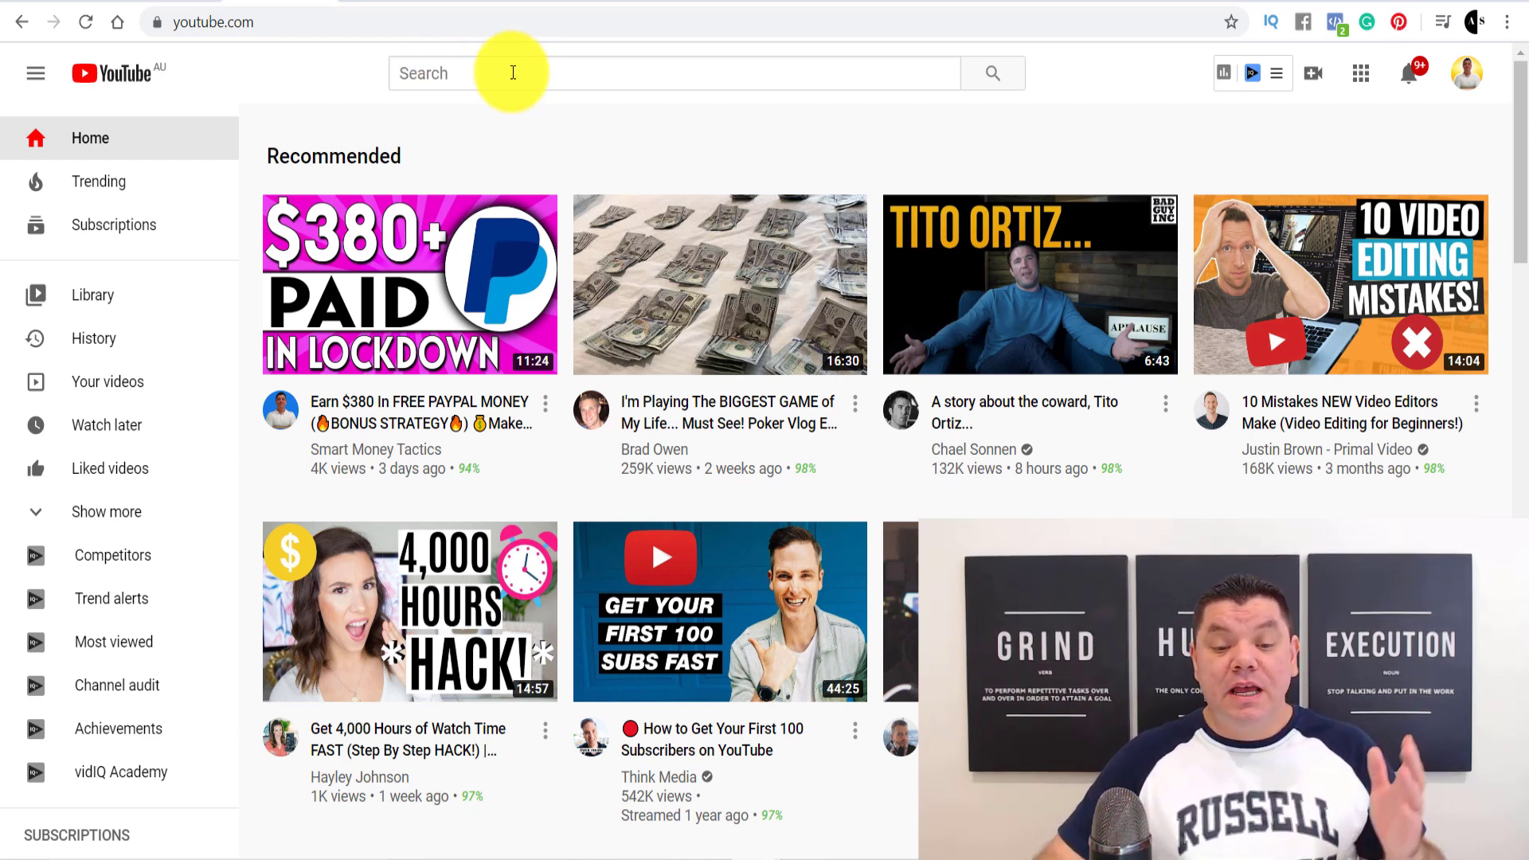
Enter 'youtube keyword tools' in the YouTube search box to bring up autocomplete suggestions.
click(512, 74)
click(335, 83)
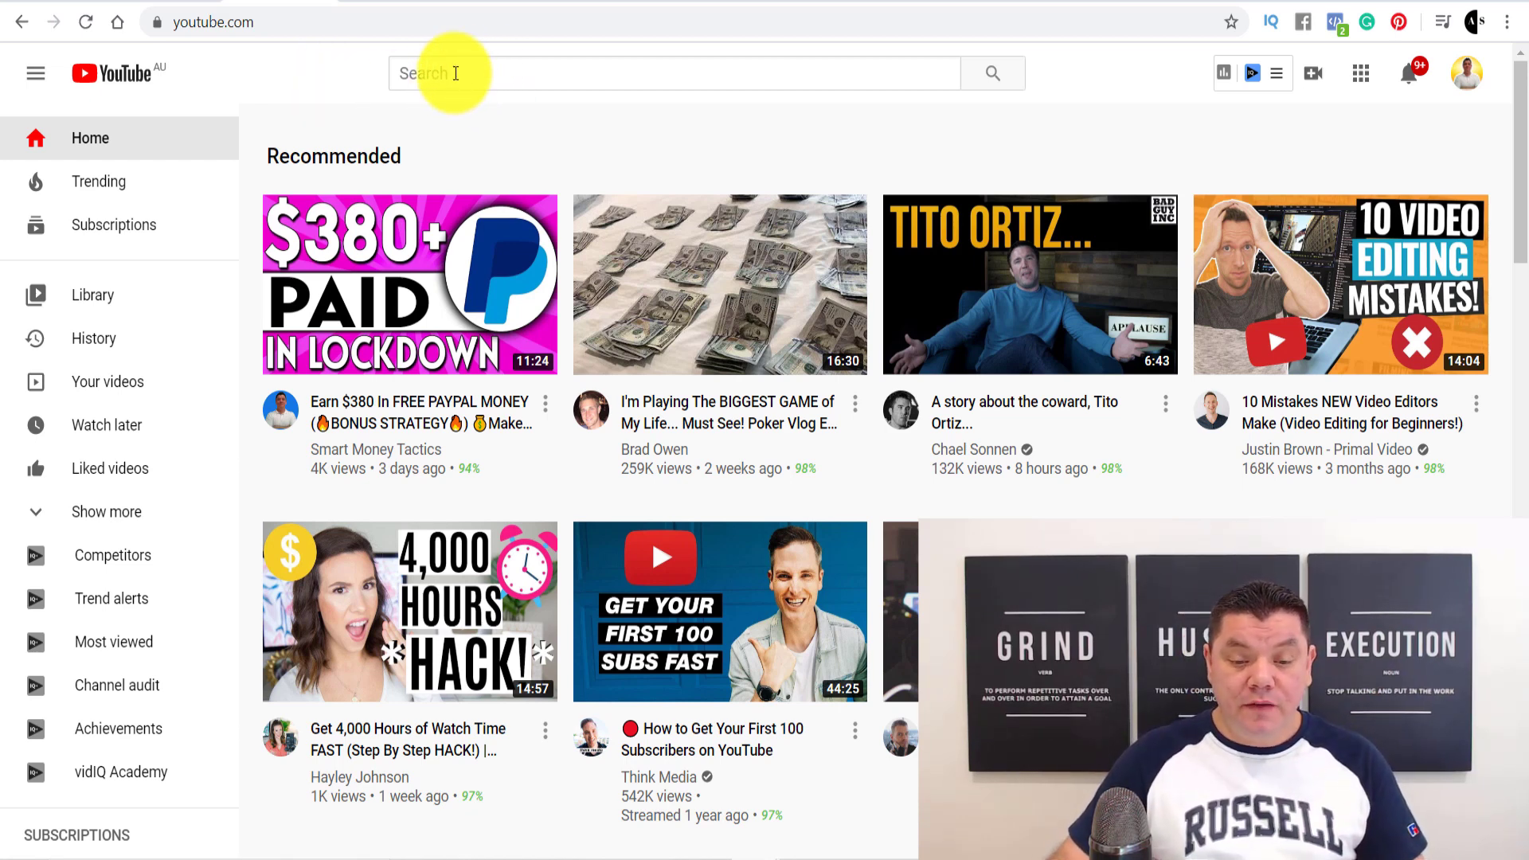
click(455, 73)
text(yo)
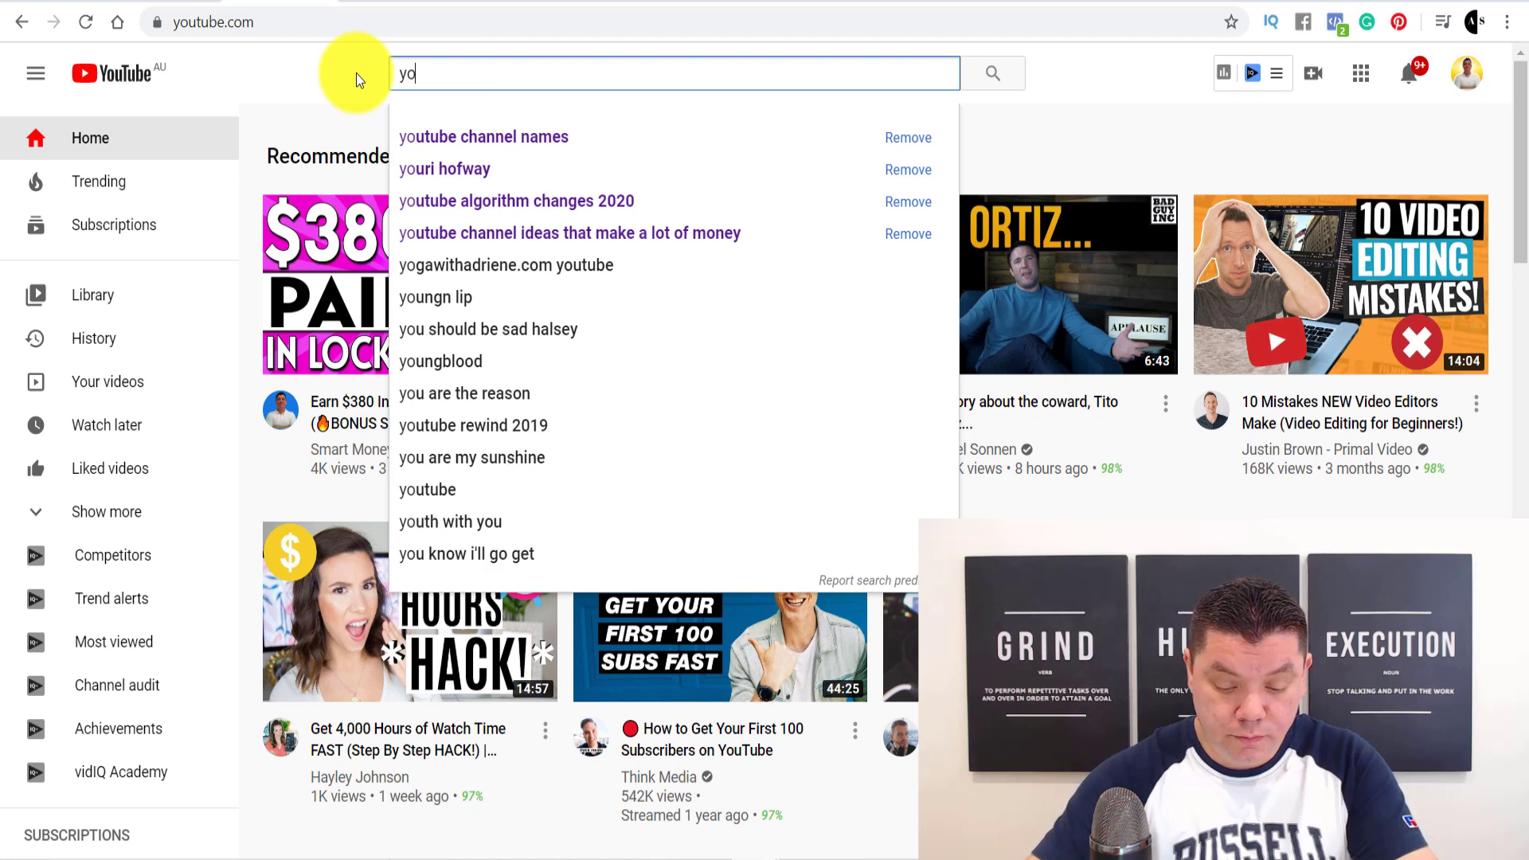
text(utube ke)
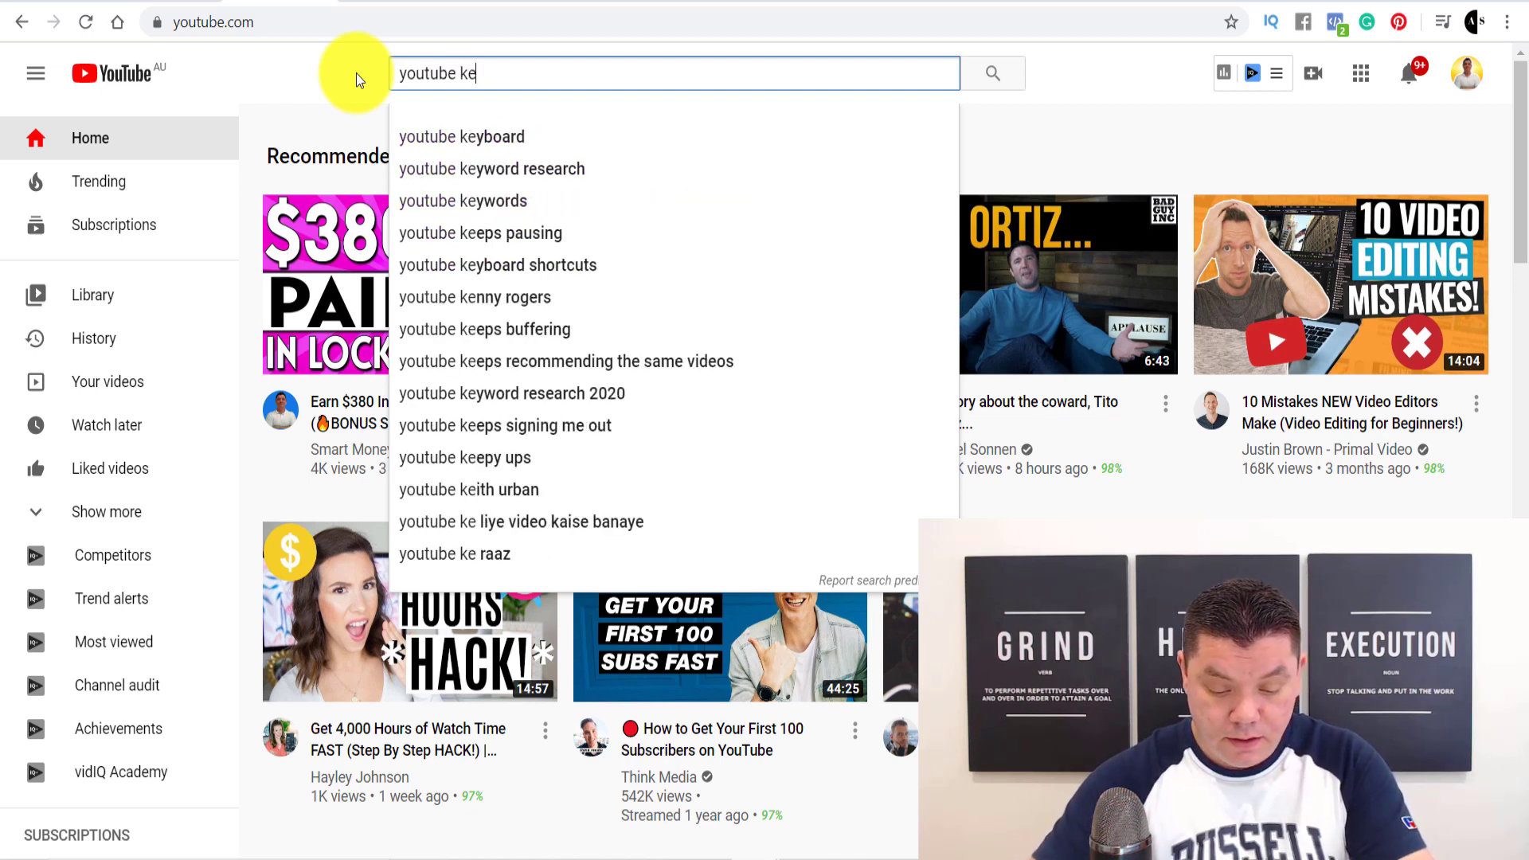
text(yword to)
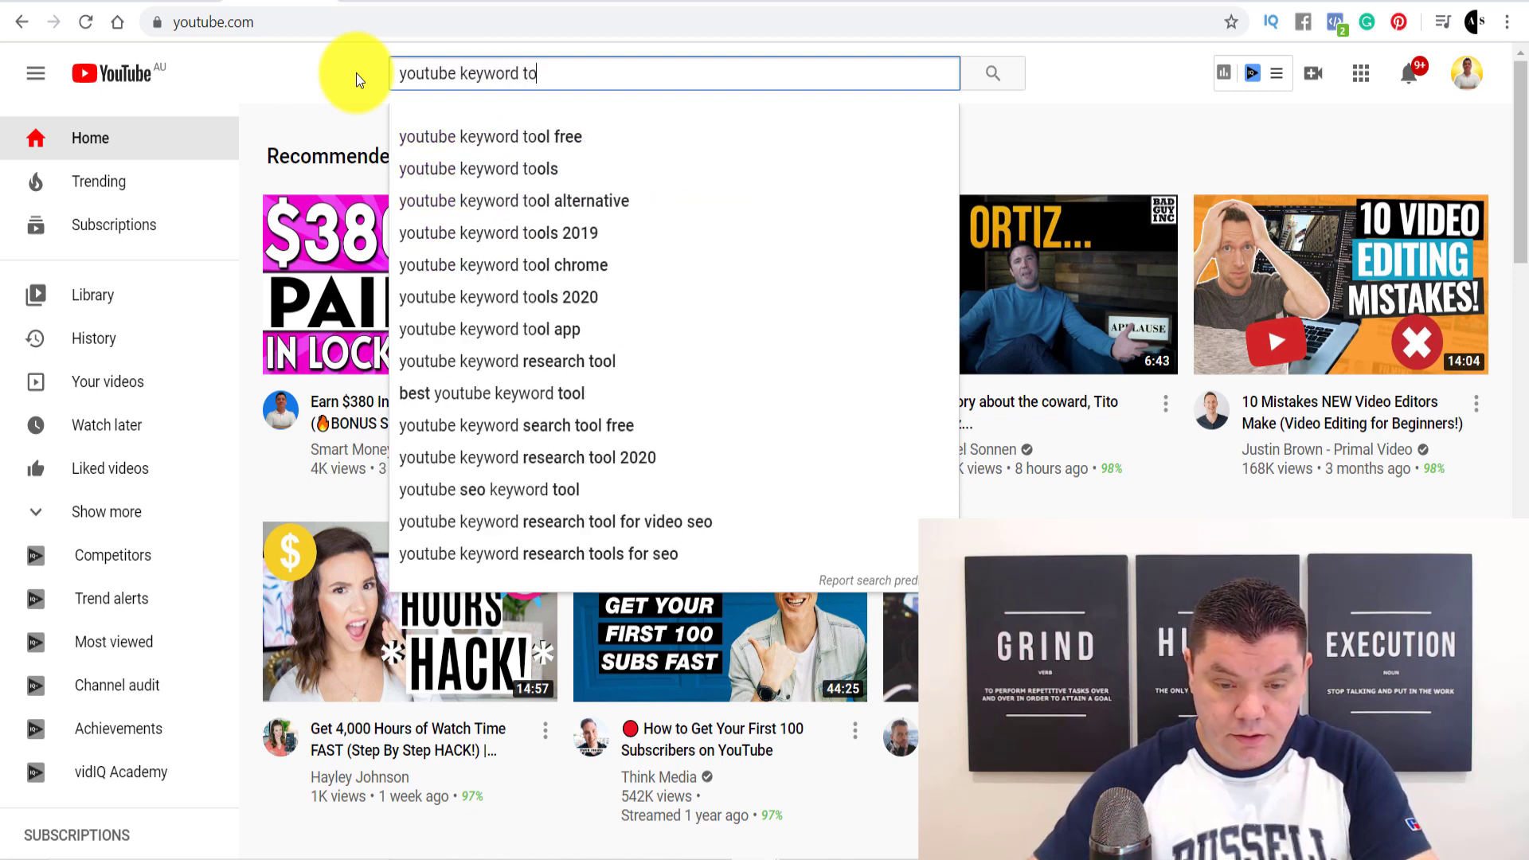
text(ols)
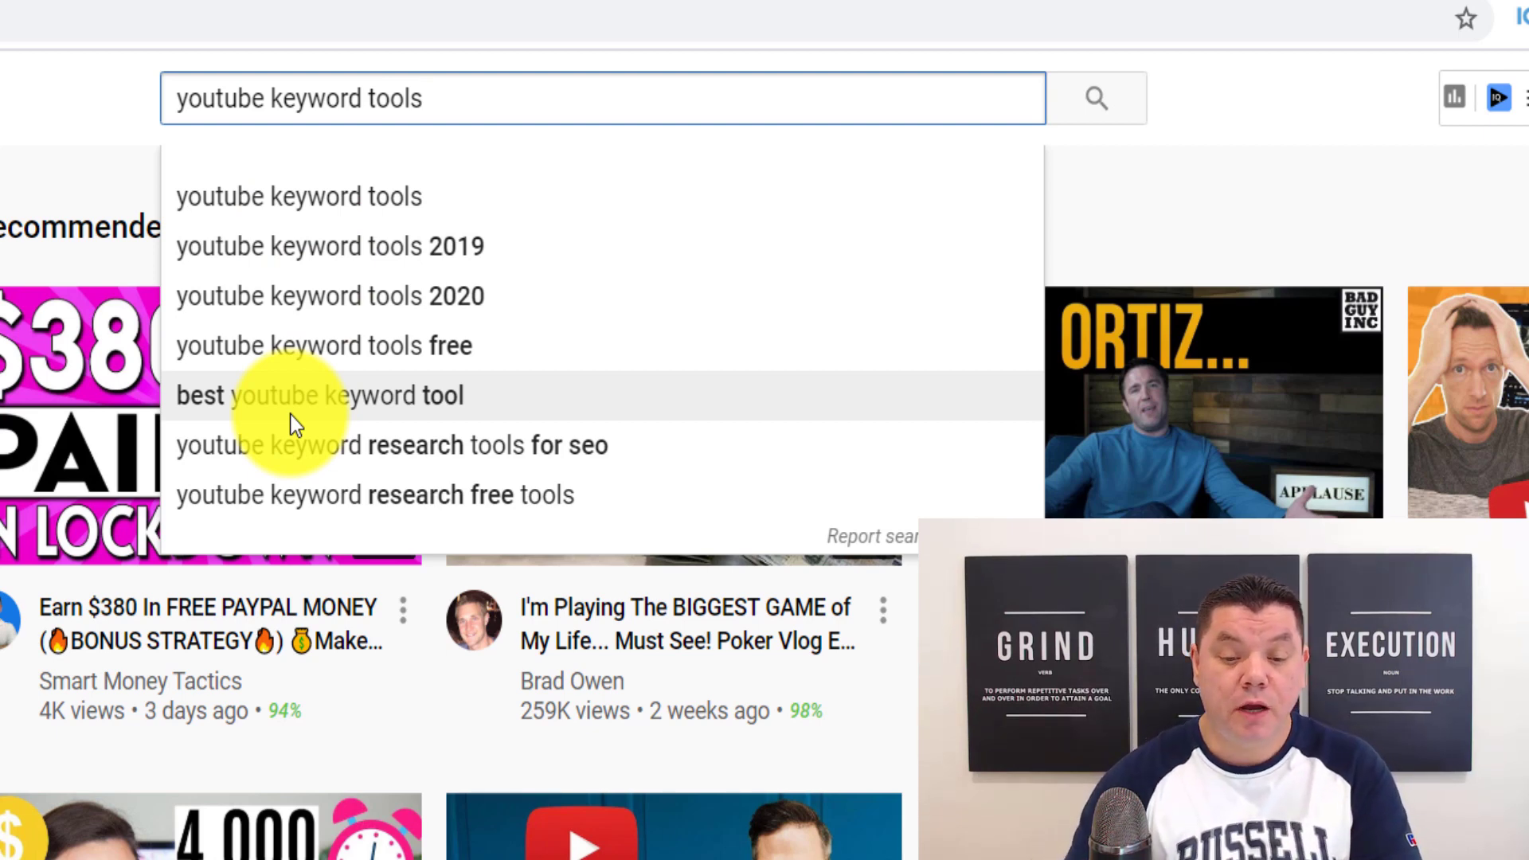
Delete 'tools' from the query and try an underscore wildcard at its start.
key(BackSpace)
key(BackSpace)
key(BackSpace)
key(BackSpace)
key(BackSpace)
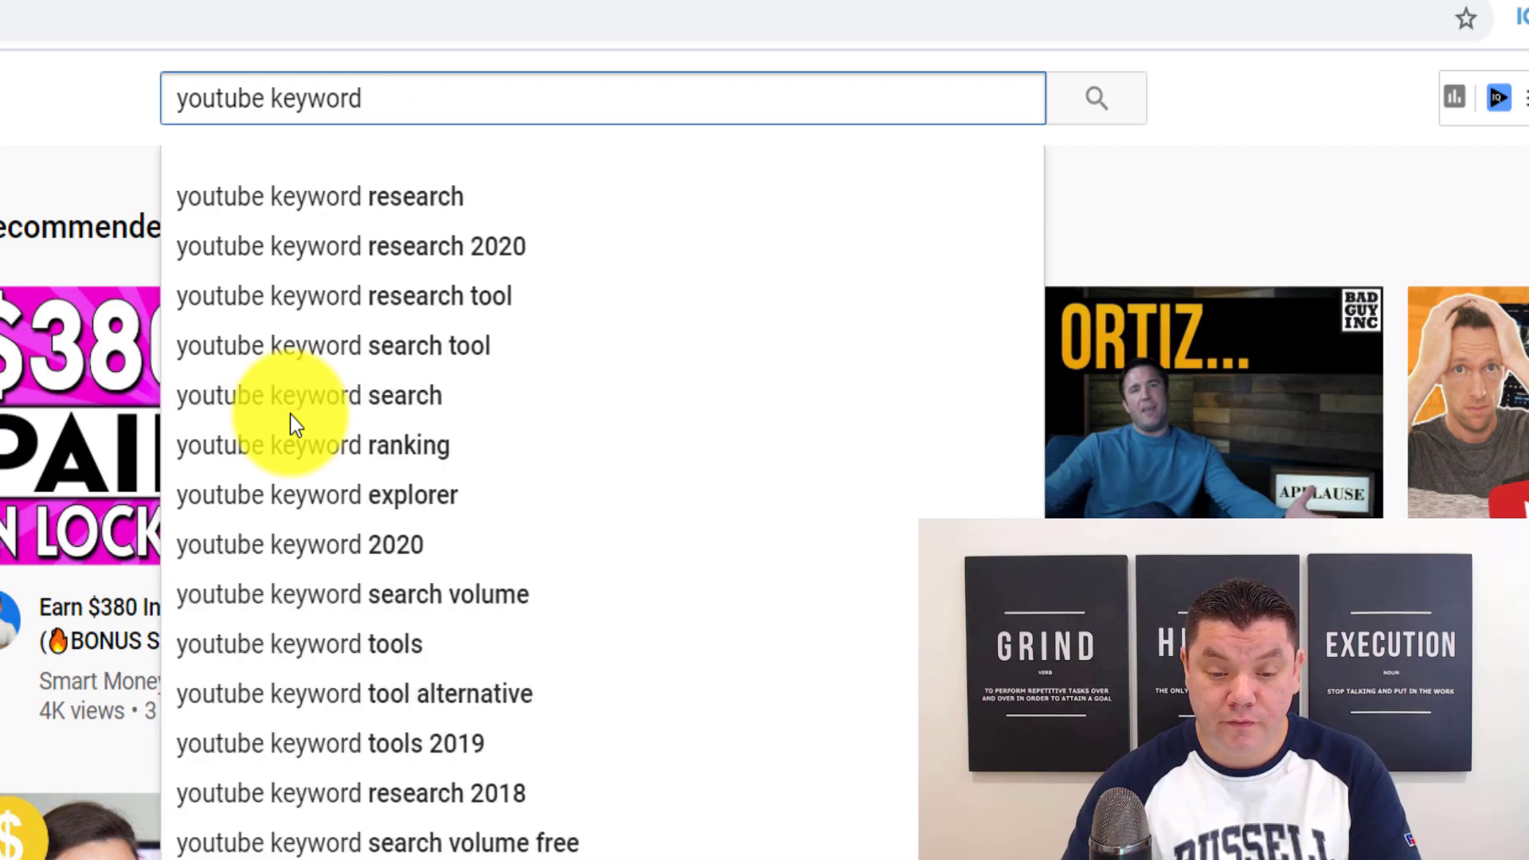
key(BackSpace)
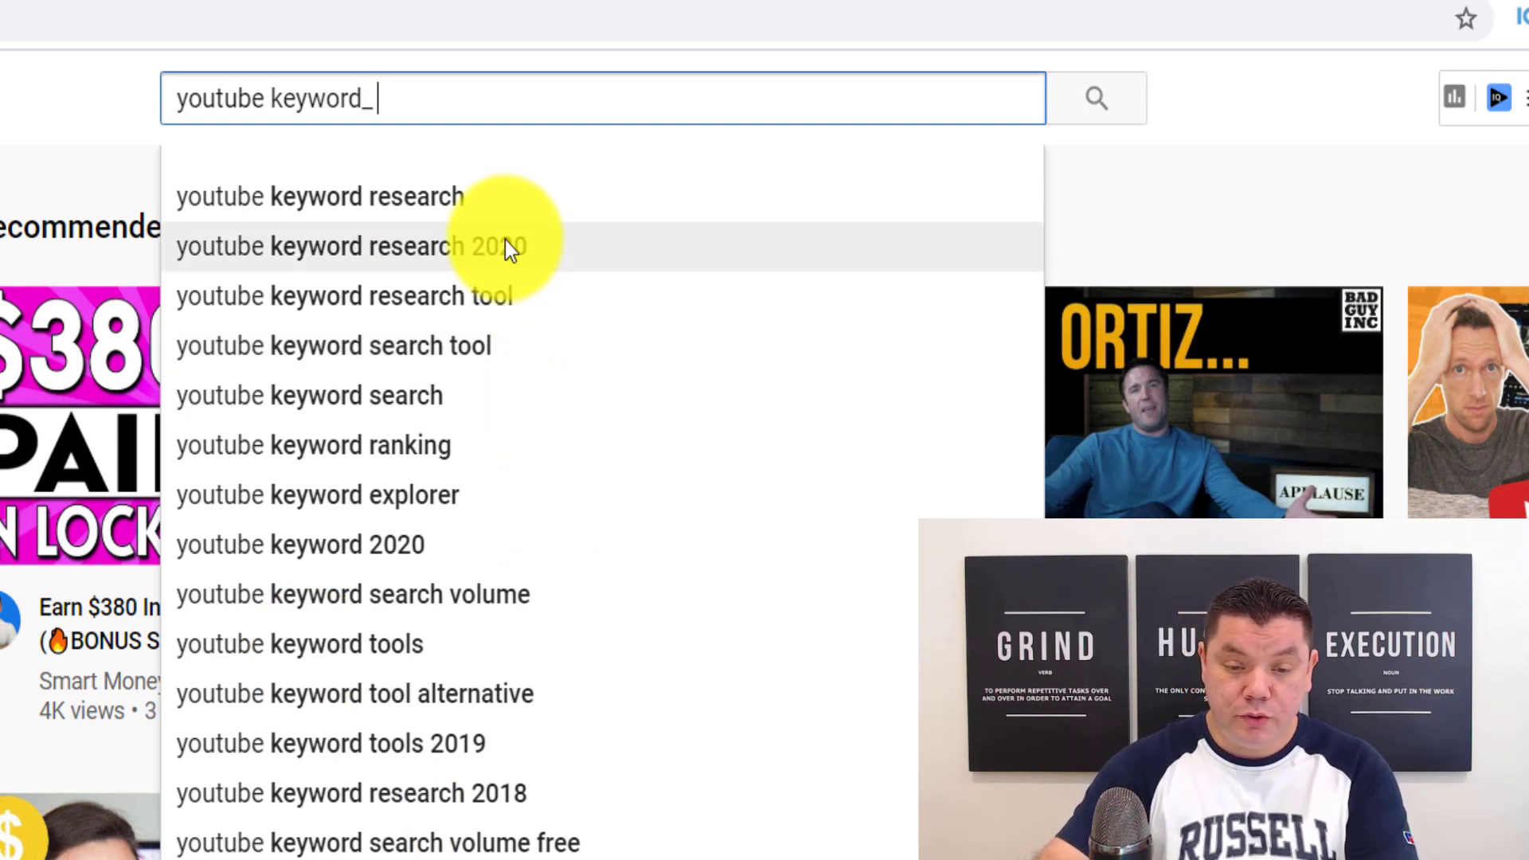
key(BackSpace)
key(Left)
key(Left)
key(Left)
key(Left)
key(Left)
key(Left)
key(Left)
key(Left)
key(Left)
key(Left)
key(Left)
key(Left)
key(Left)
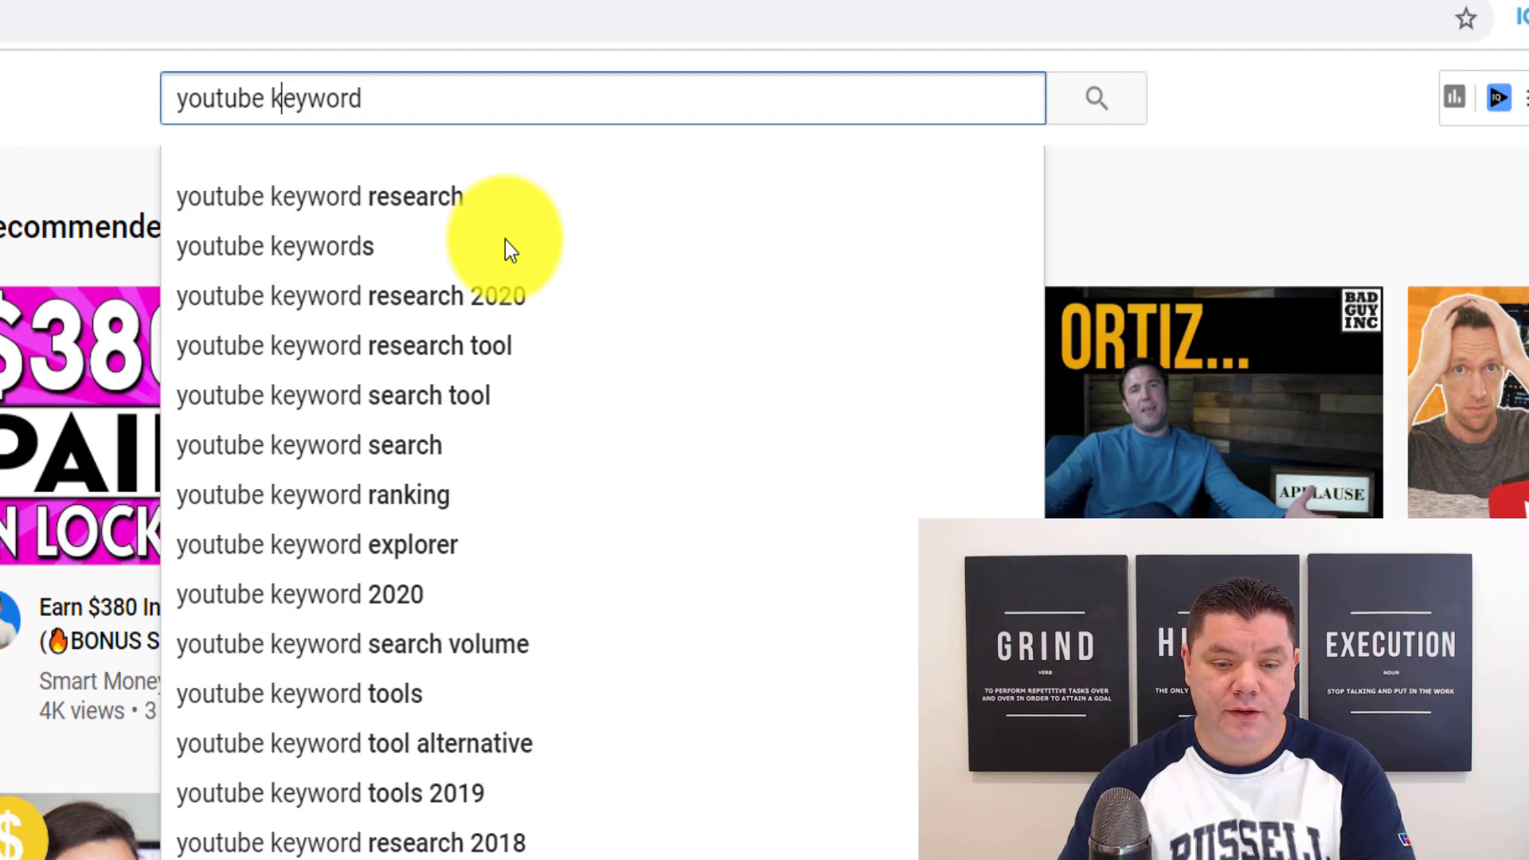
key(Left)
key(Left)
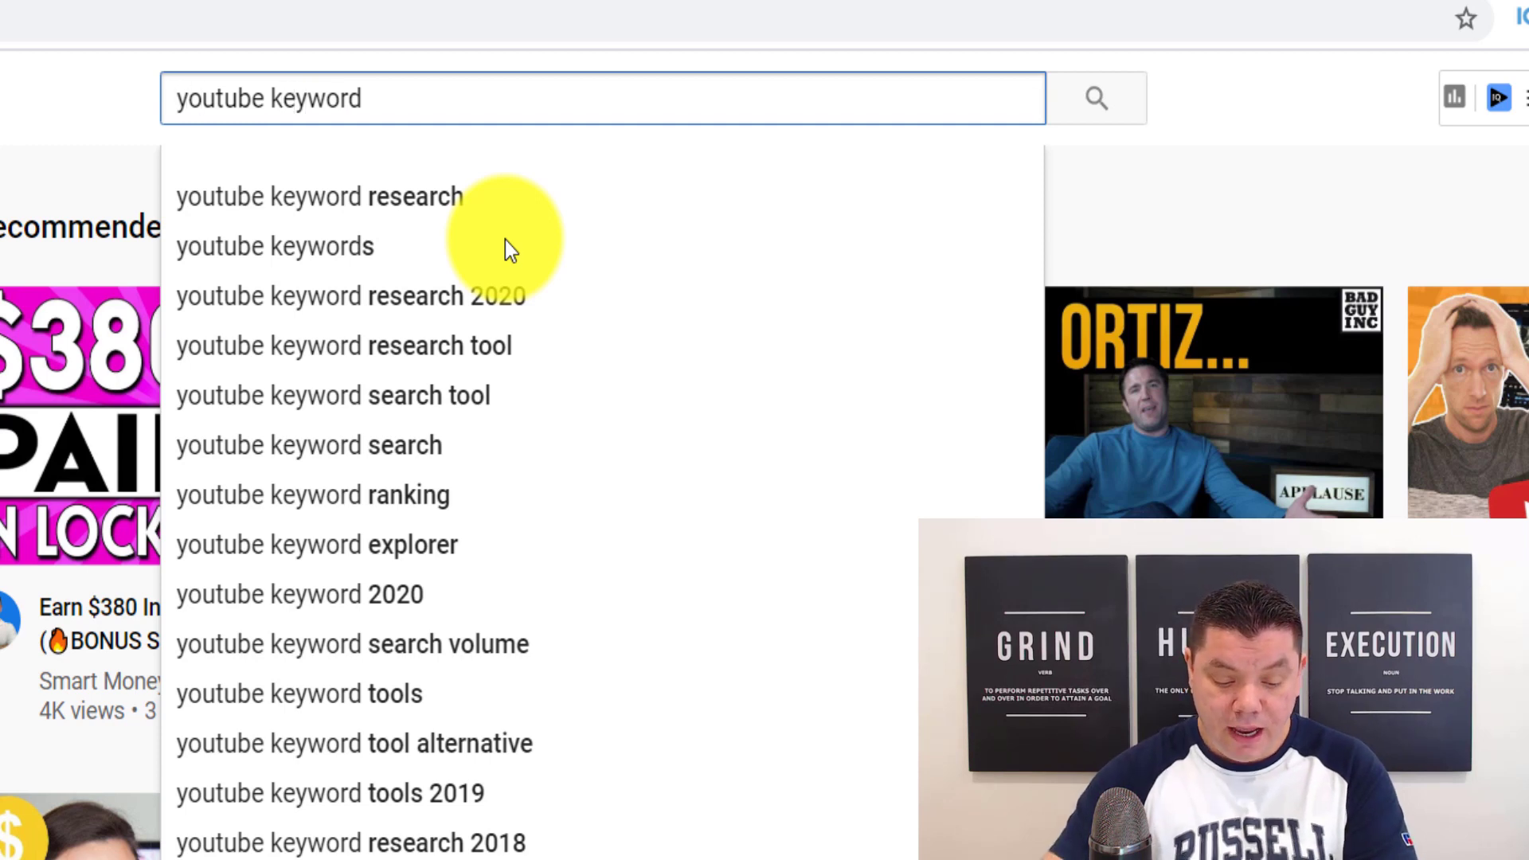
text(_)
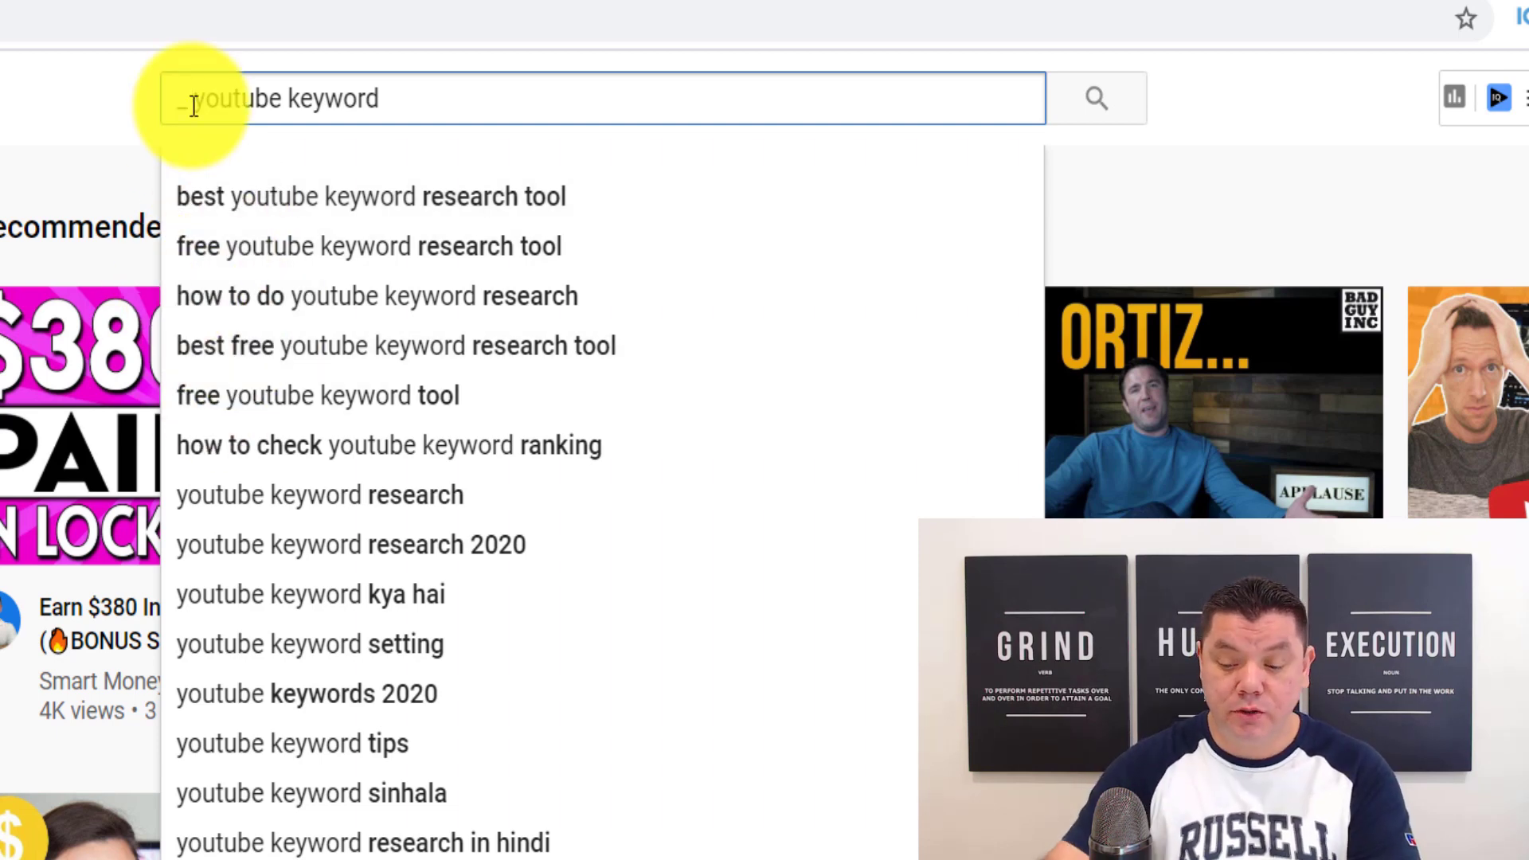
Replace the underscore with 'best' so the query reads 'best youtube keyword'.
key(BackSpace)
key(BackSpace)
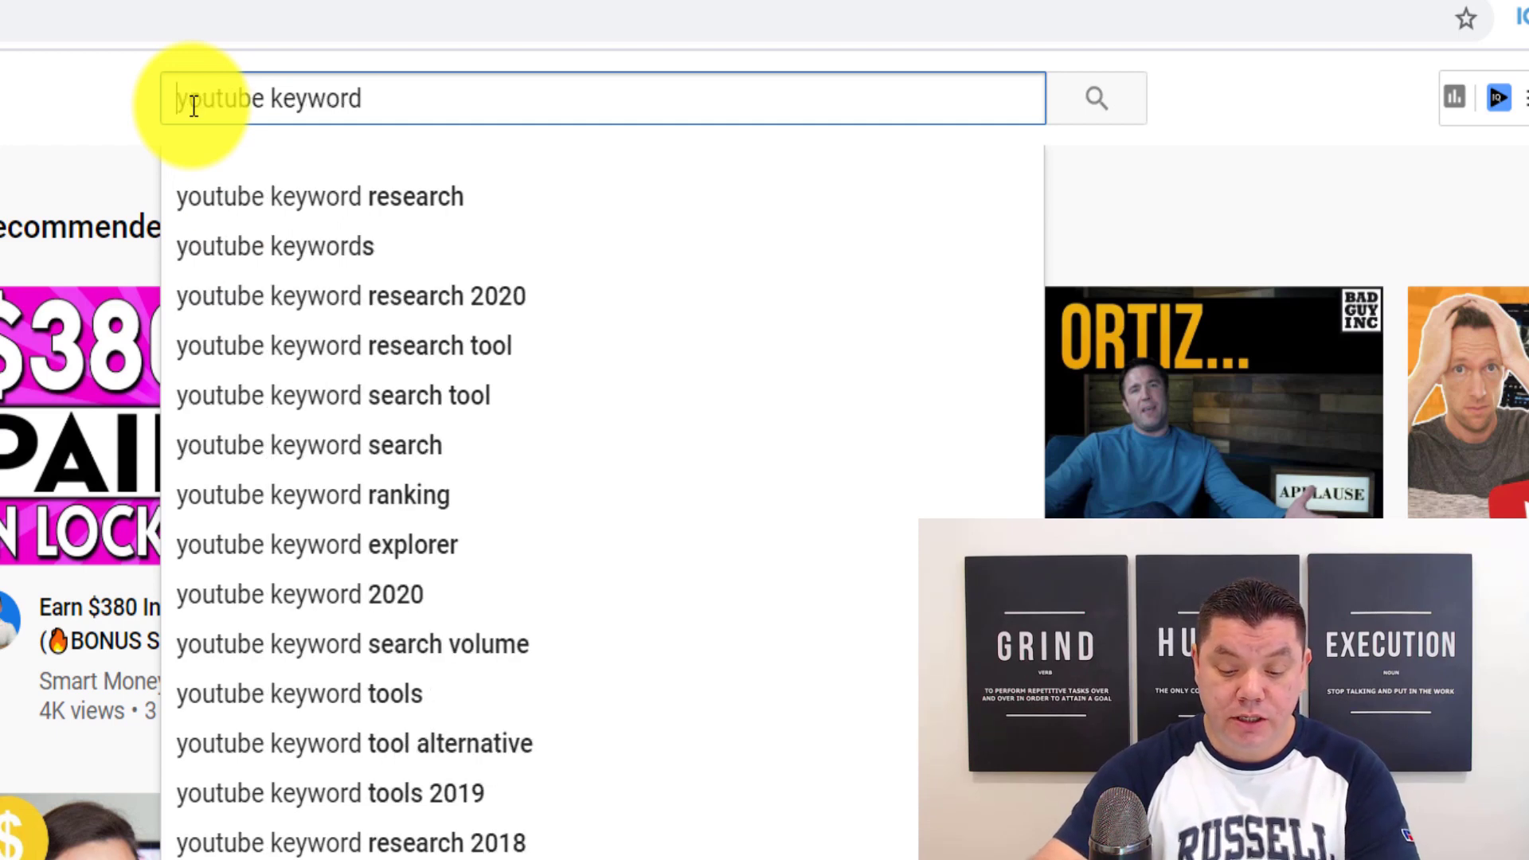
text(best)
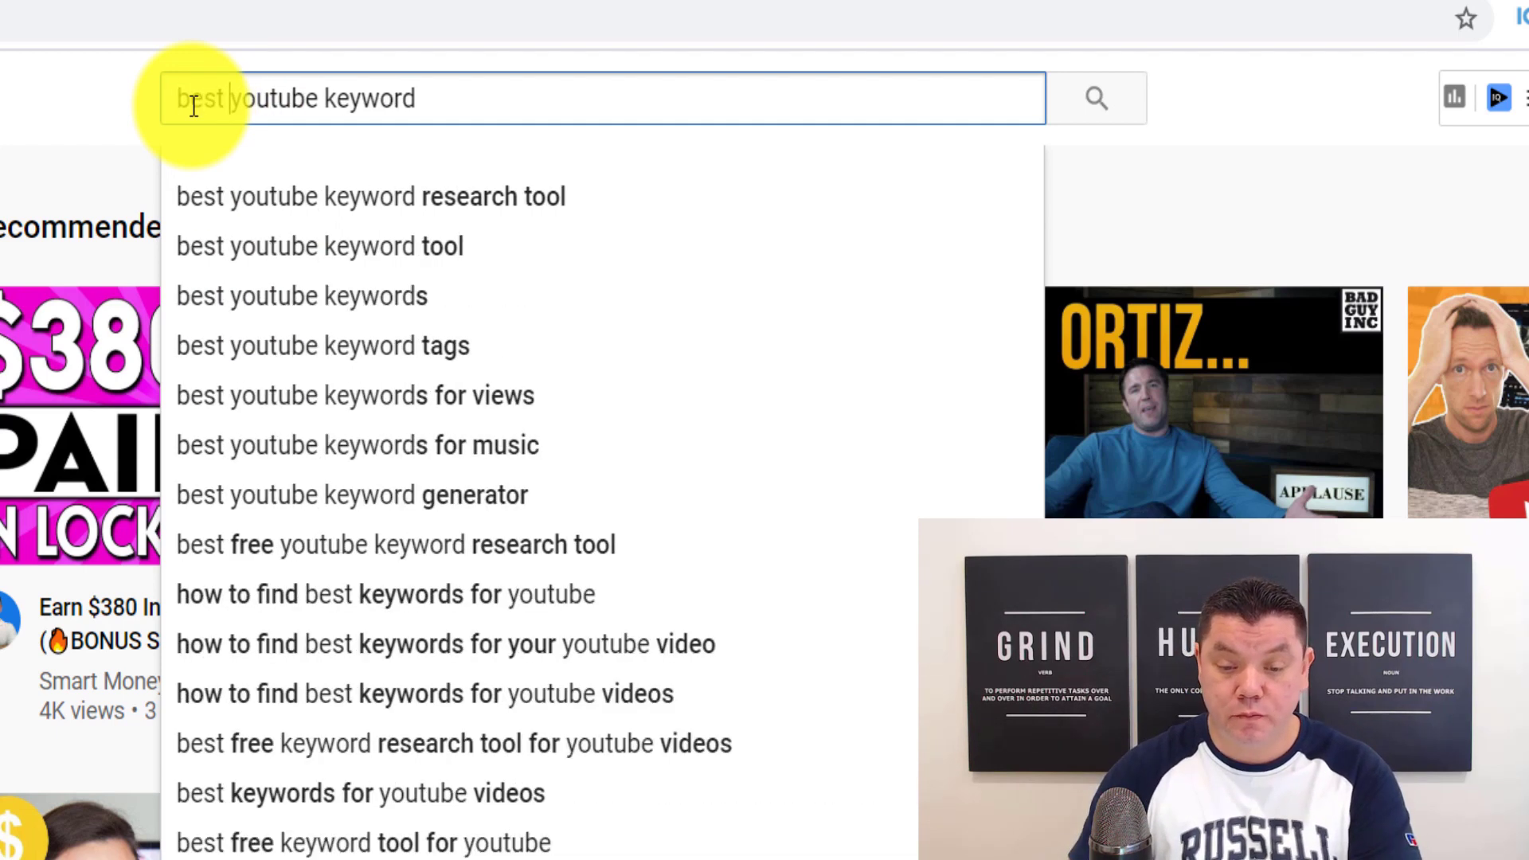
key(Right)
key(Right)
key(Right)
key(Right)
key(Right)
key(Right)
key(Right)
key(Right)
key(Right)
key(Right)
key(Right)
key(Right)
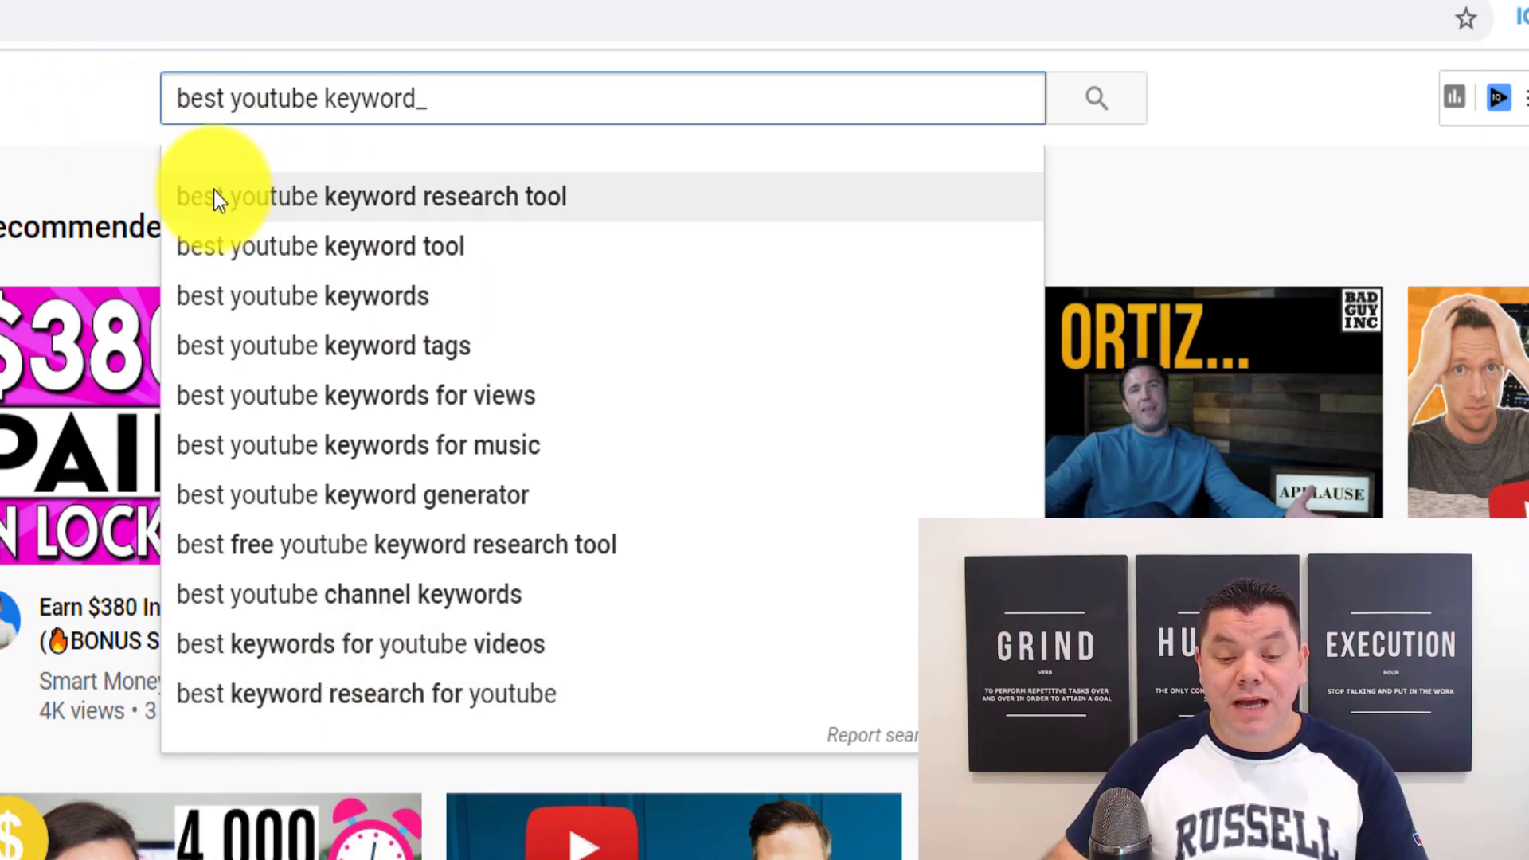
Search 'best youtube keyword research tool' and scroll the results showing vidIQ's Medium 43/100 rating.
click(488, 206)
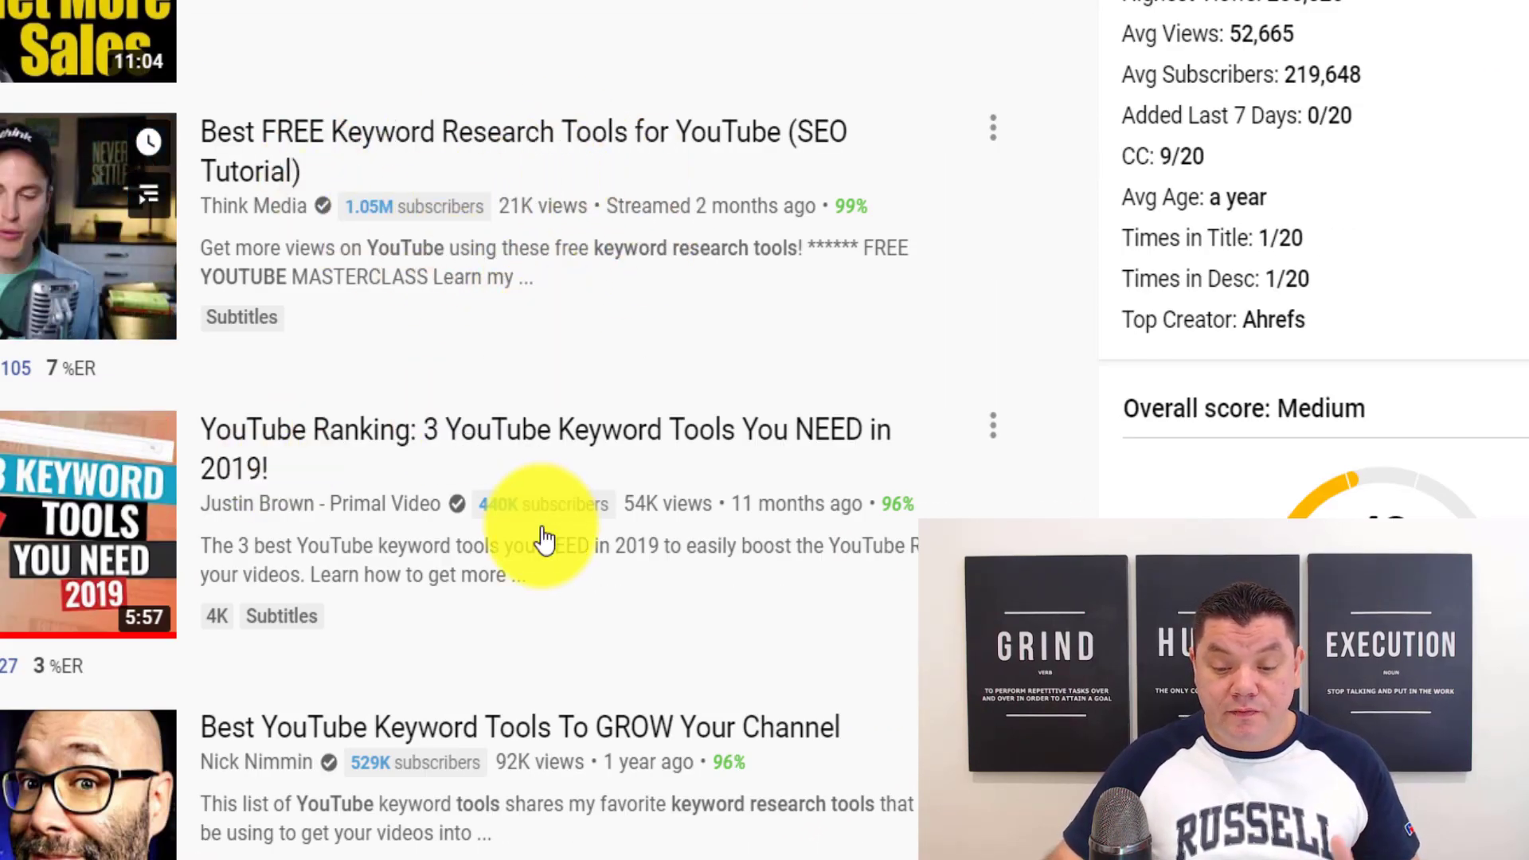
scroll(606, 534, down, 2)
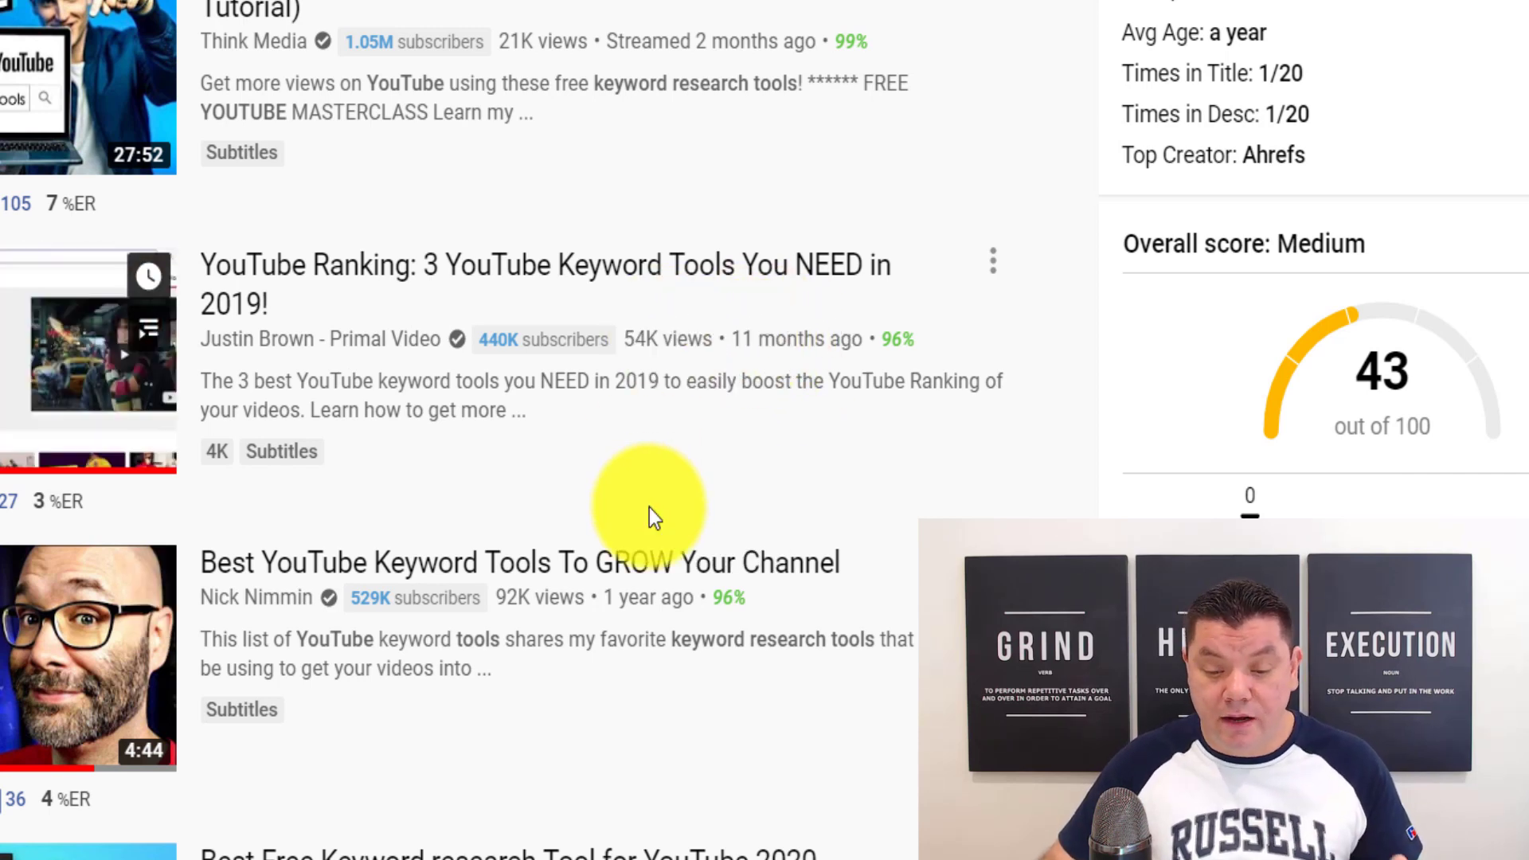
scroll(649, 509, down, 2)
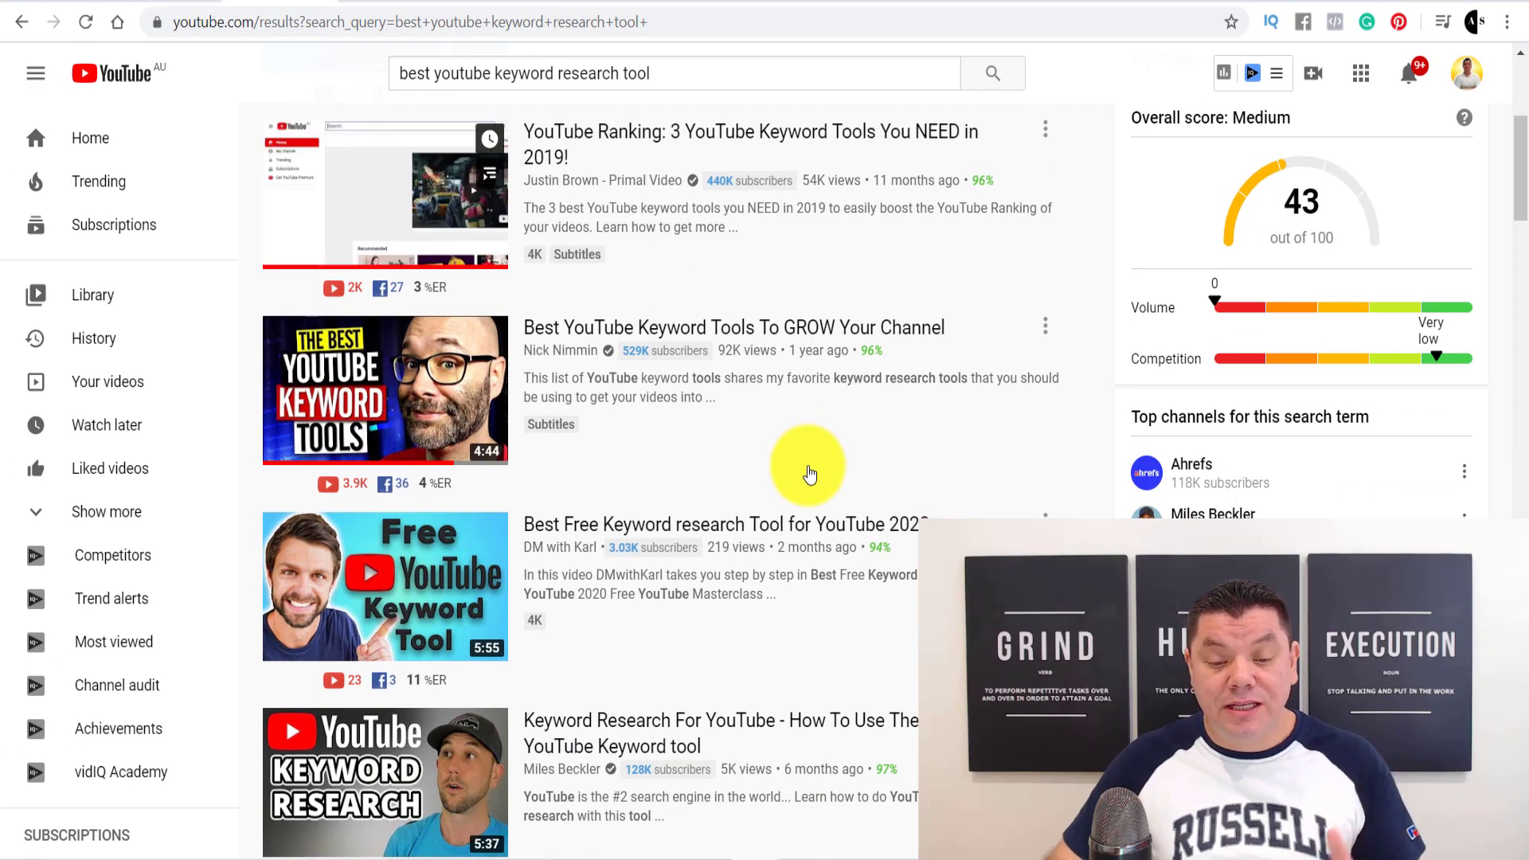
scroll(789, 454, up, 5)
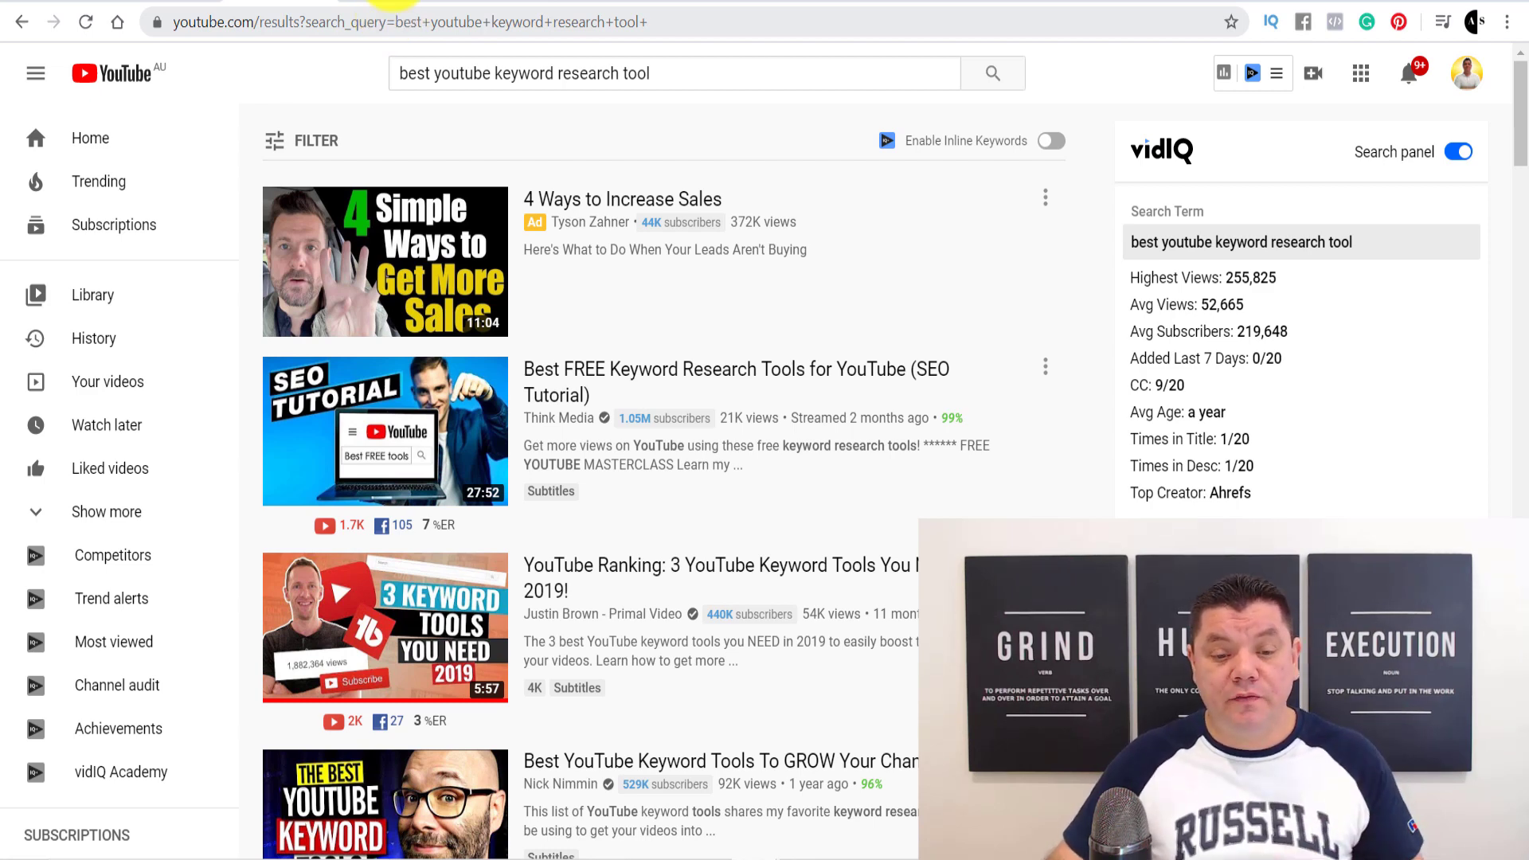
click(398, 2)
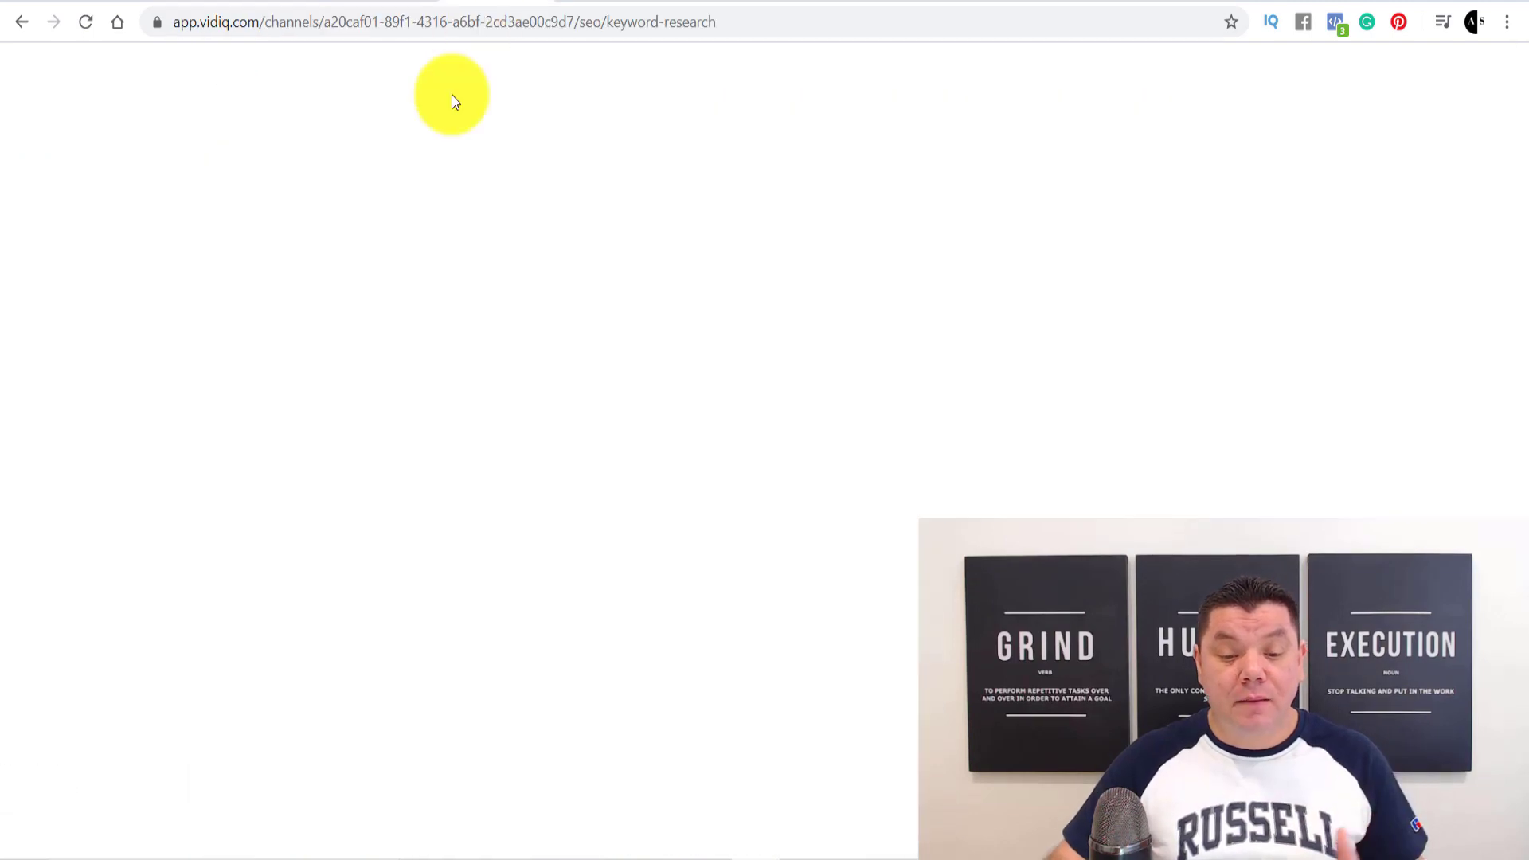
scroll(478, 219, down, 2)
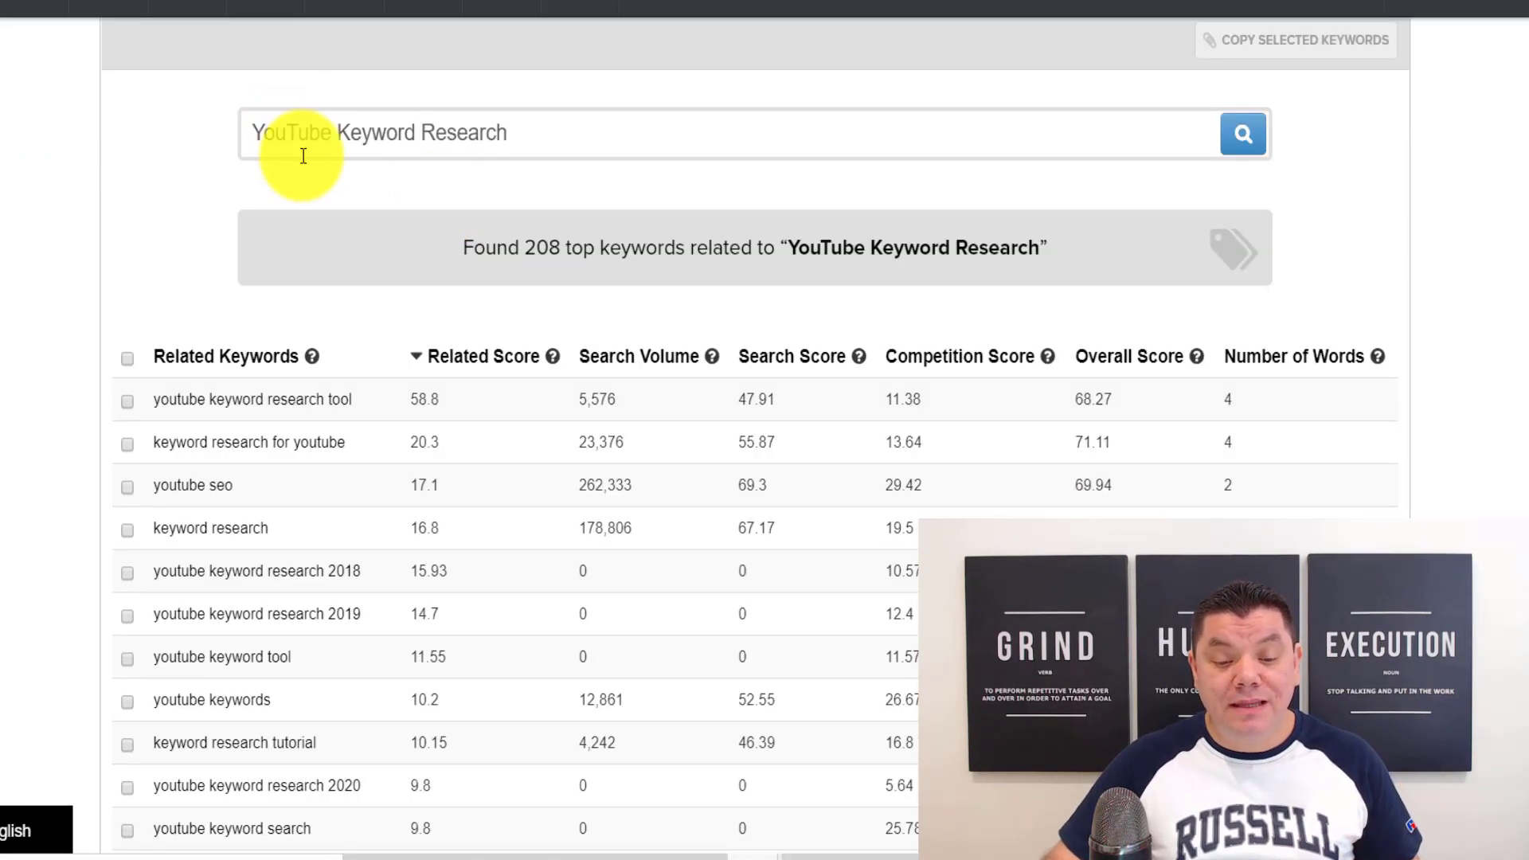
scroll(294, 147, up, 2)
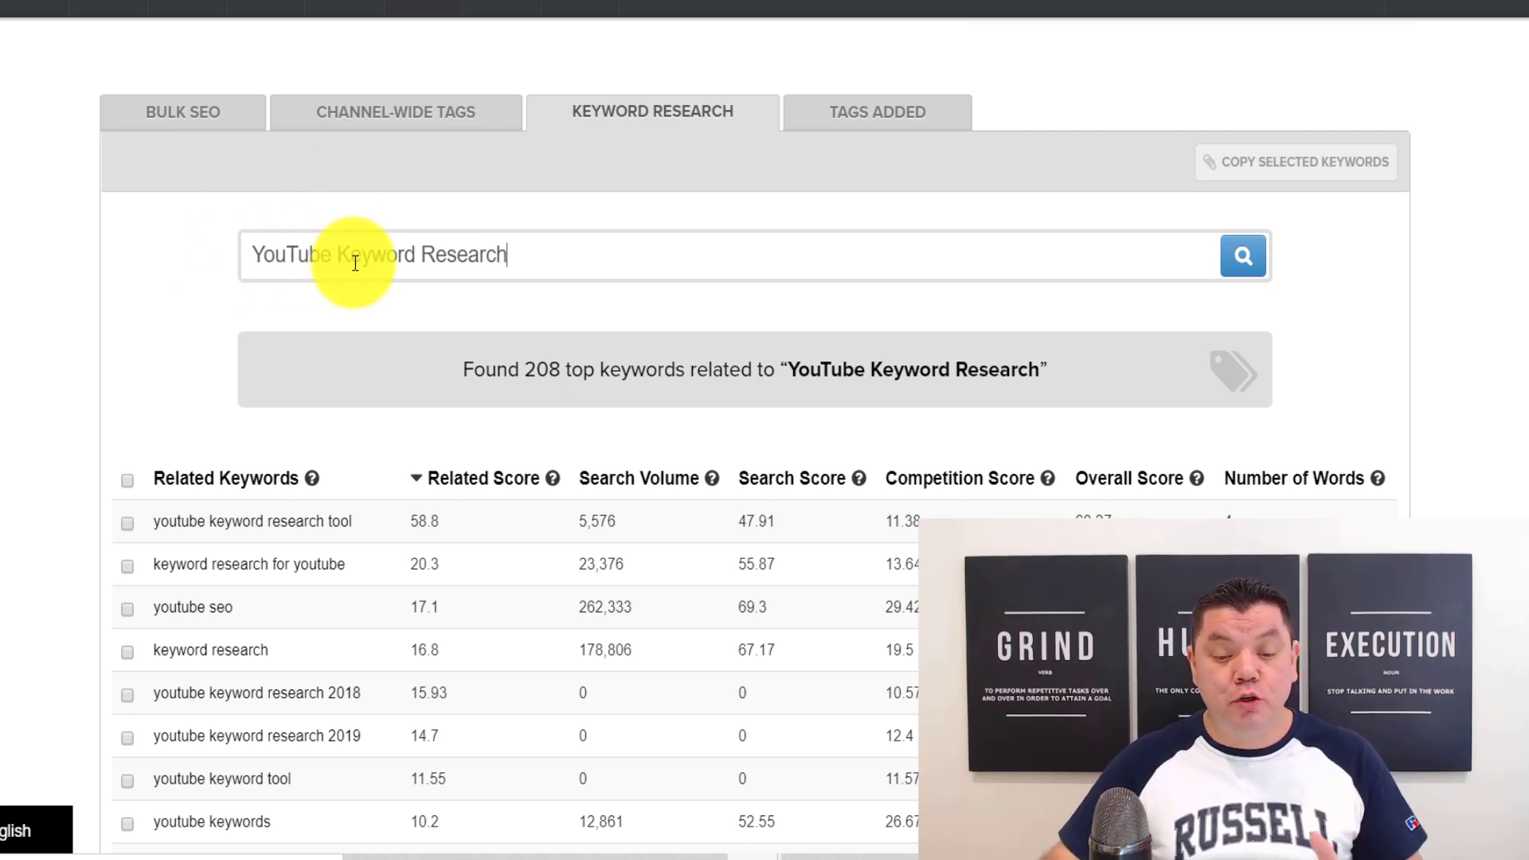
scroll(548, 346, down, 3)
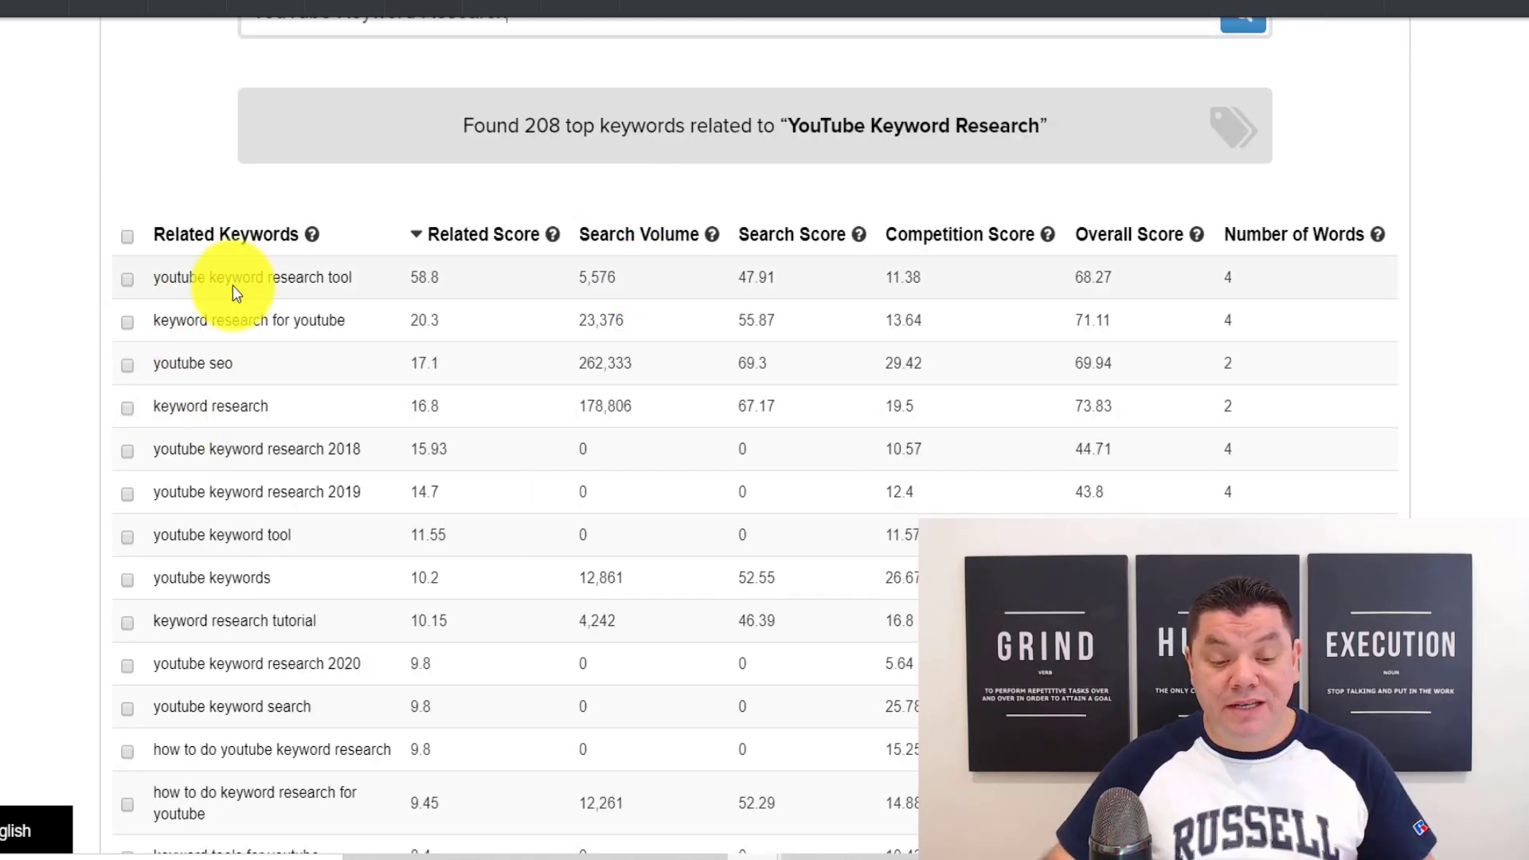
scroll(255, 227, up, 2)
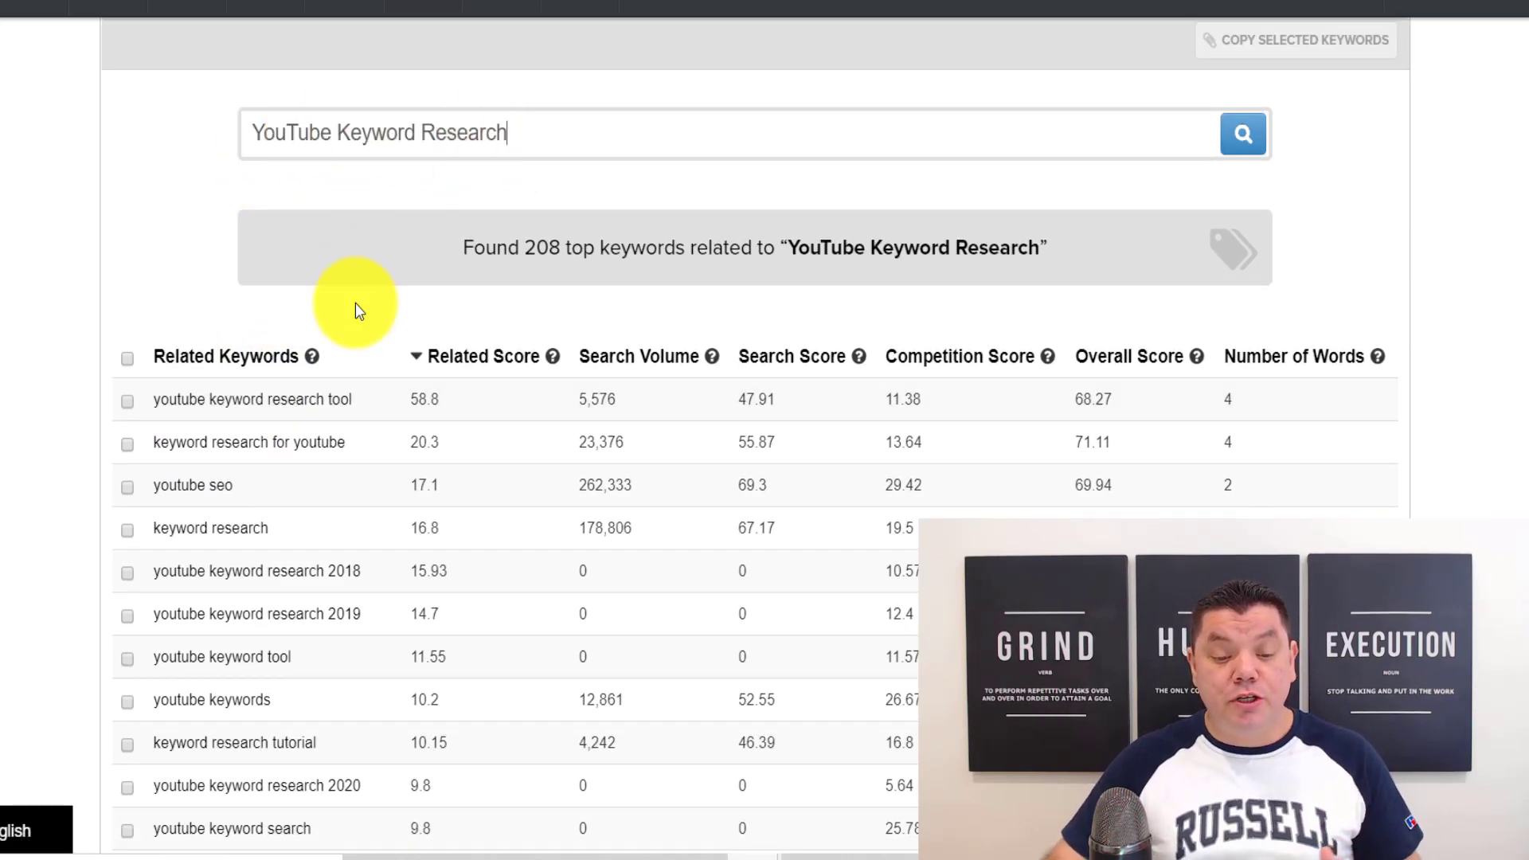
scroll(355, 308, down, 2)
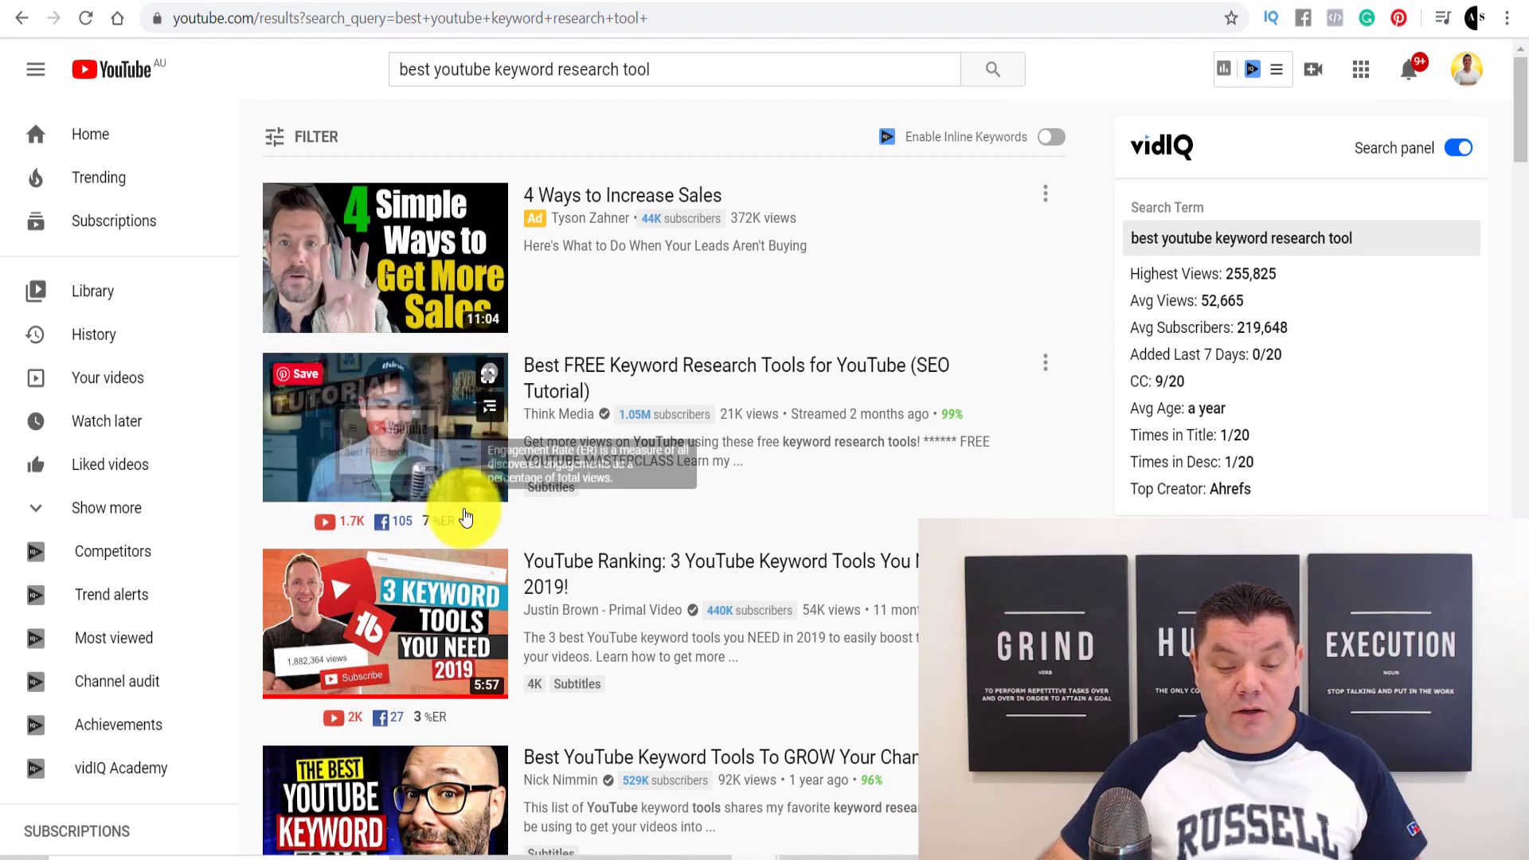
Open and pause the 'Best FREE Keyword Research Tools' video, then review its vidIQ tag scores.
click(377, 417)
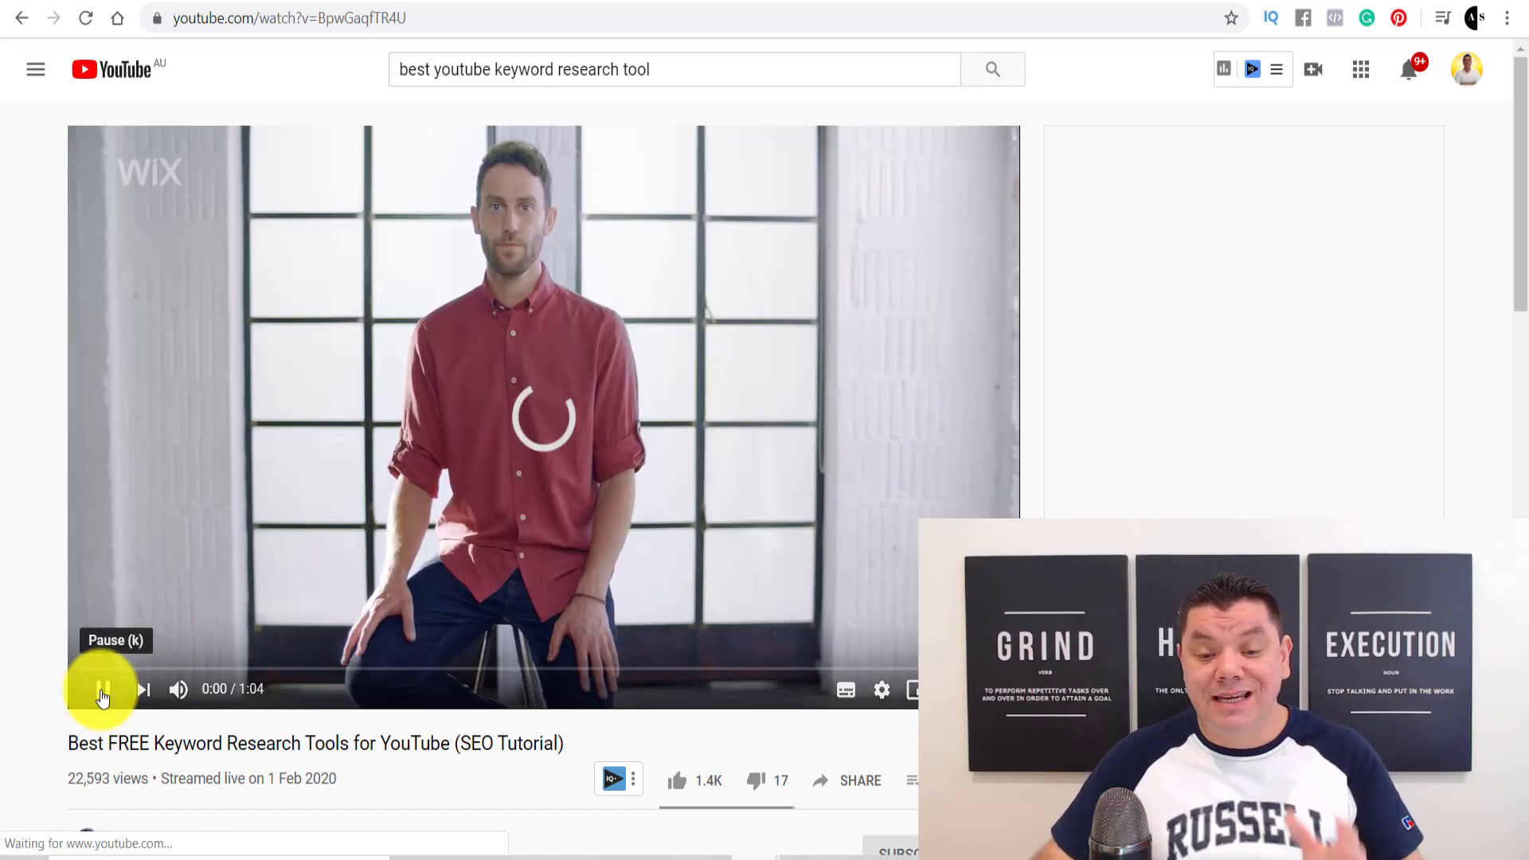
click(102, 691)
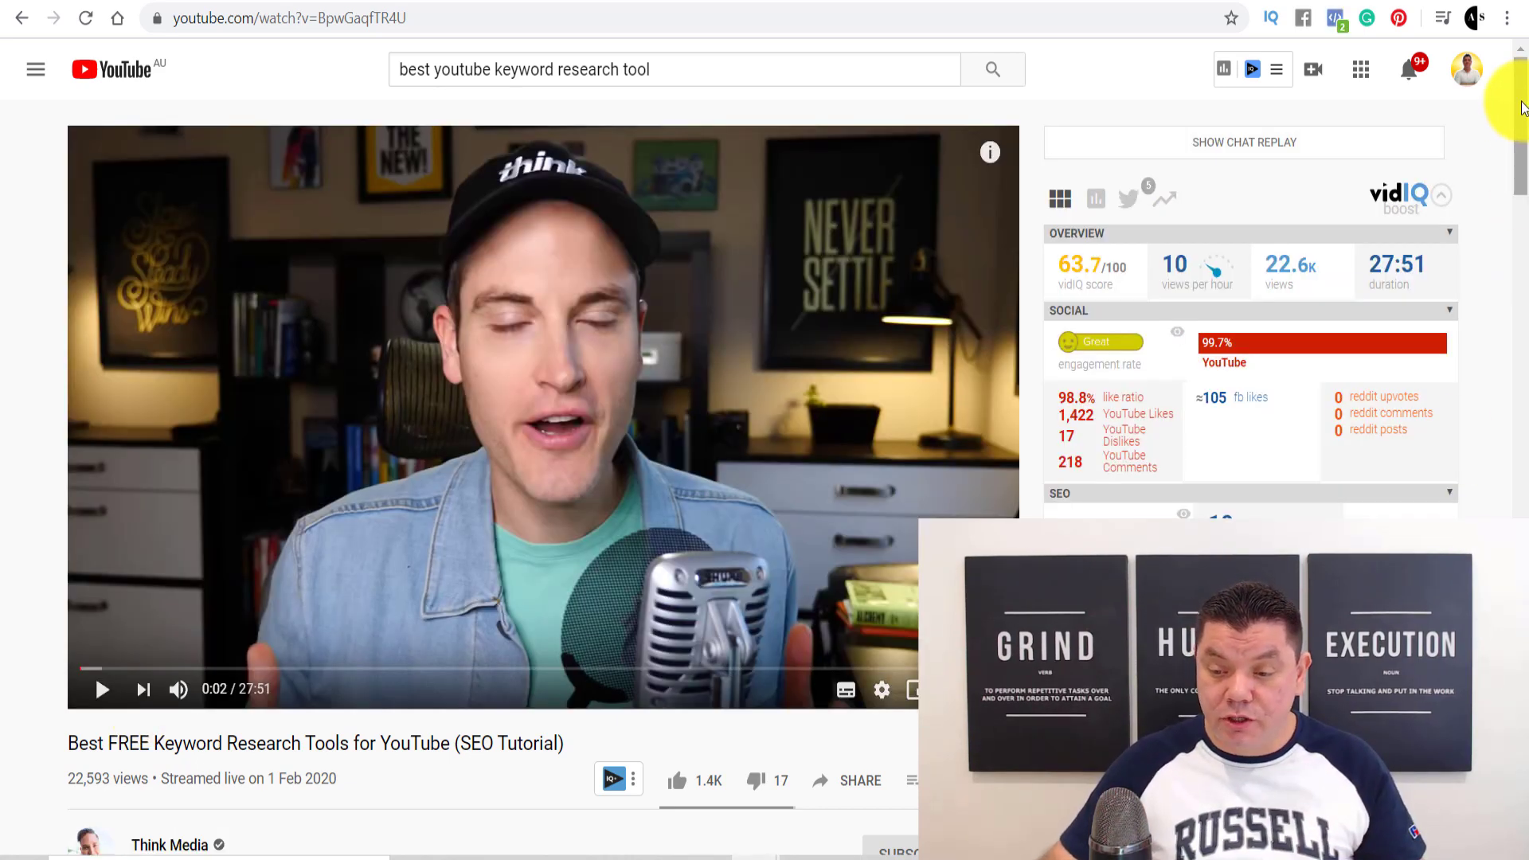
drag(1521, 107, 1524, 327)
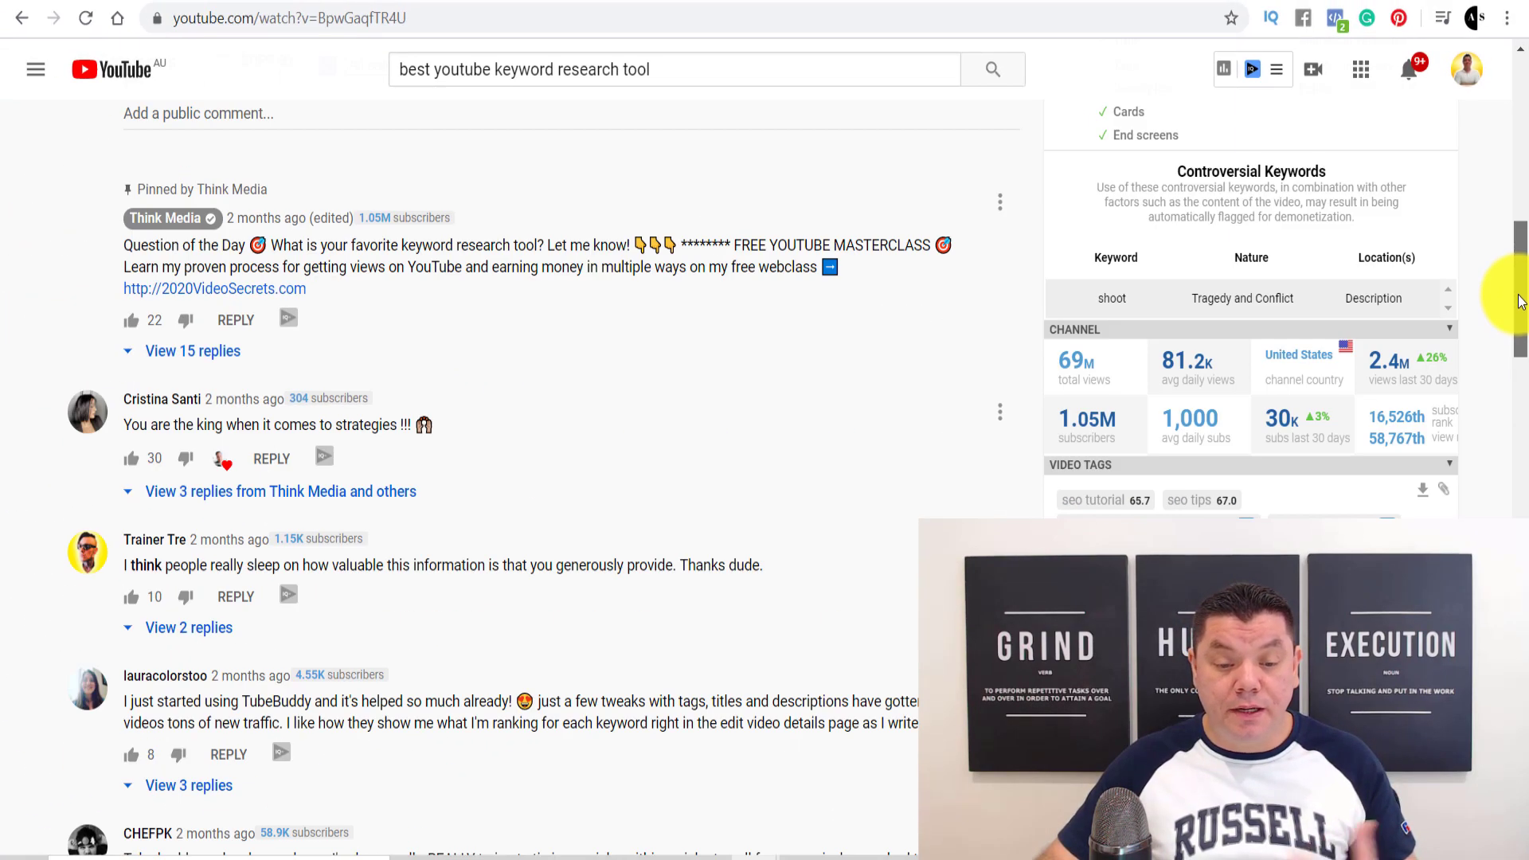
drag(1519, 301, 1522, 239)
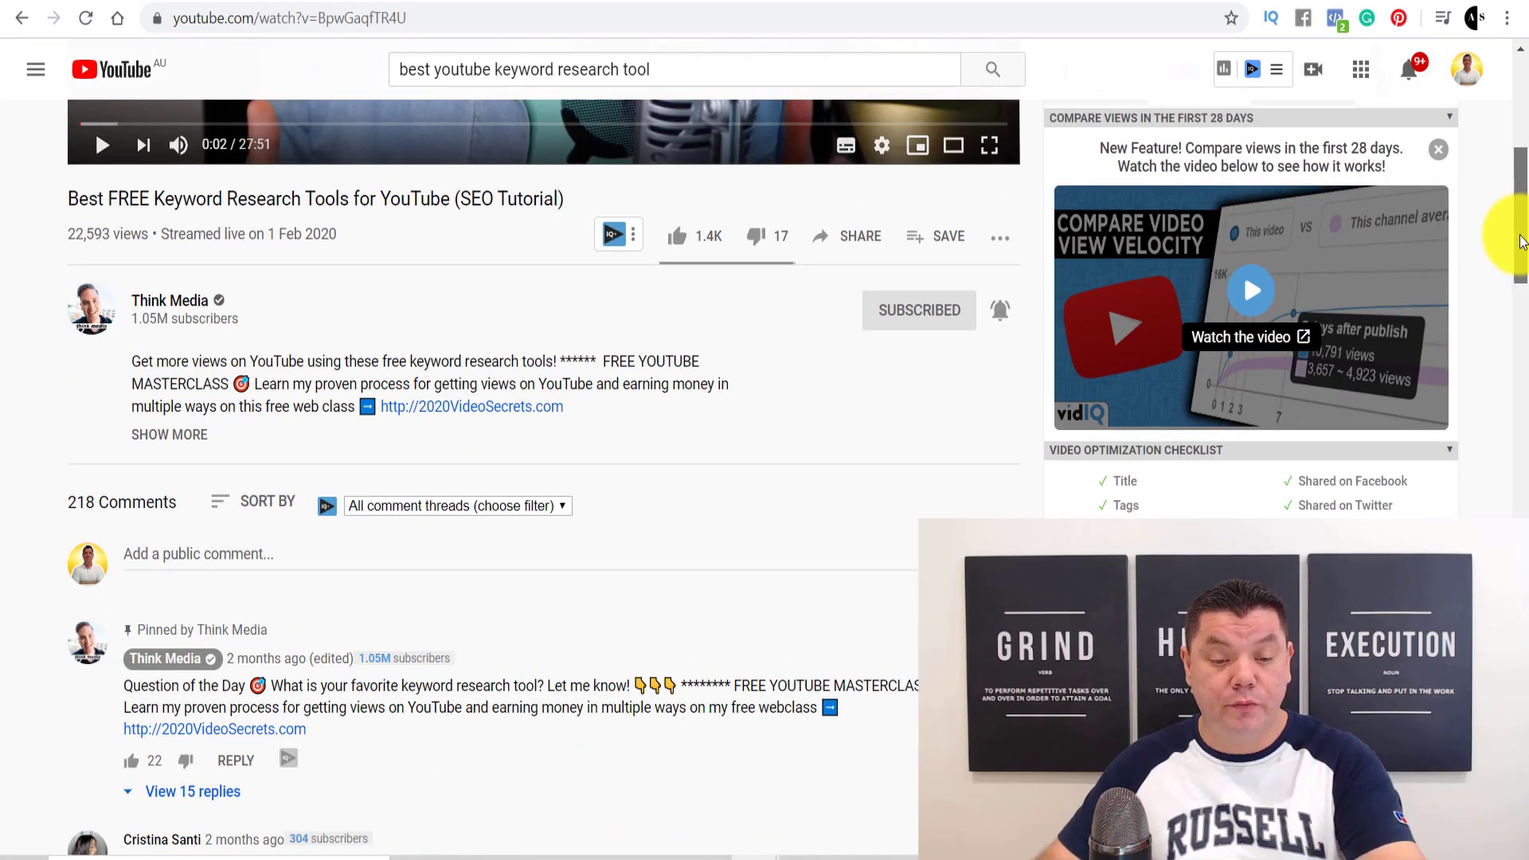
drag(1521, 240, 1522, 401)
scroll(1393, 319, up, 3)
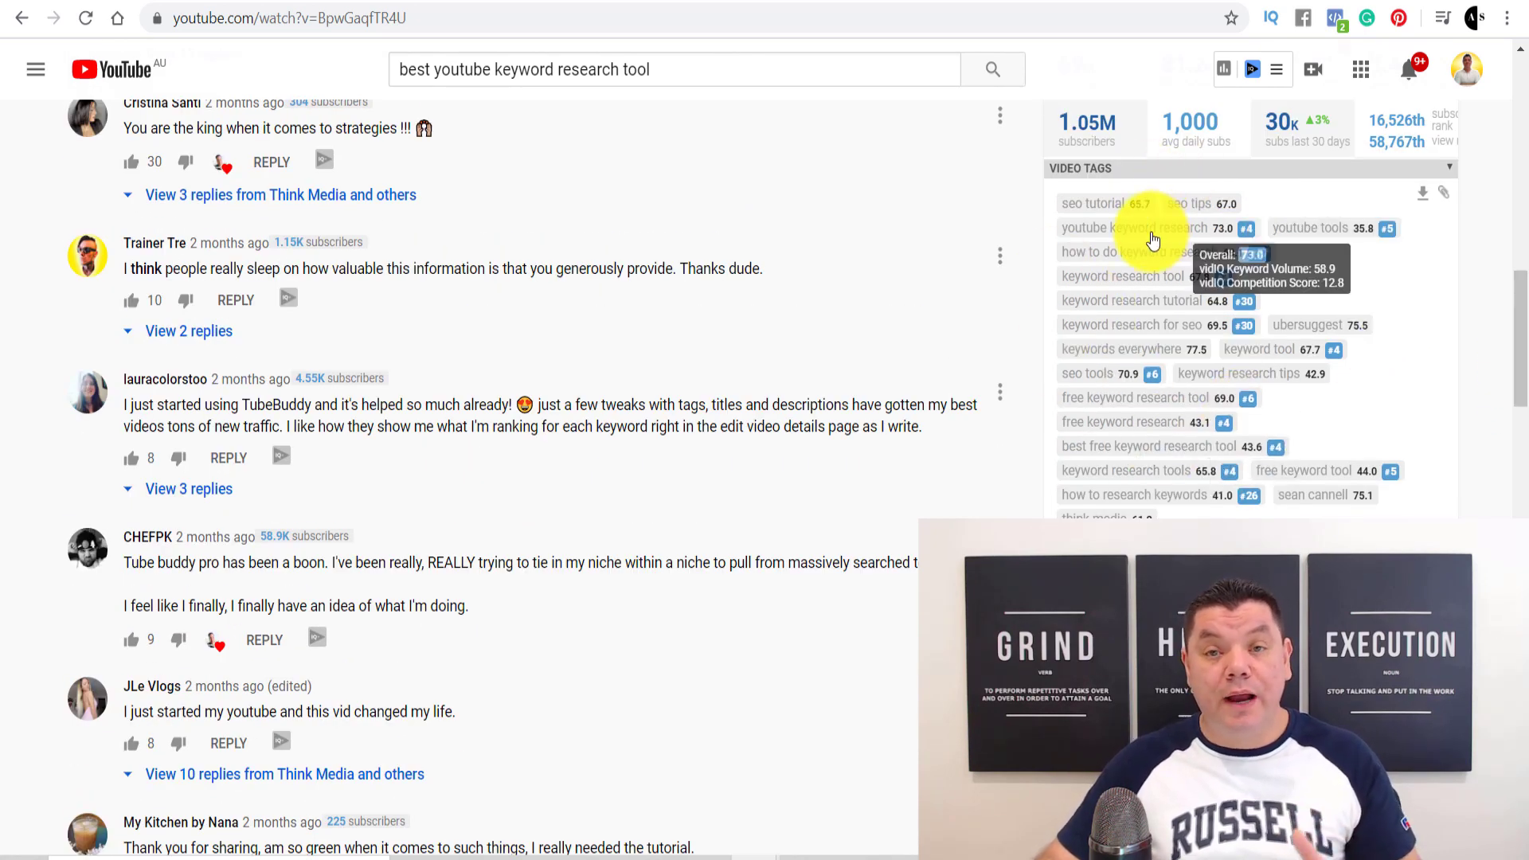
mouse_move(1160, 255)
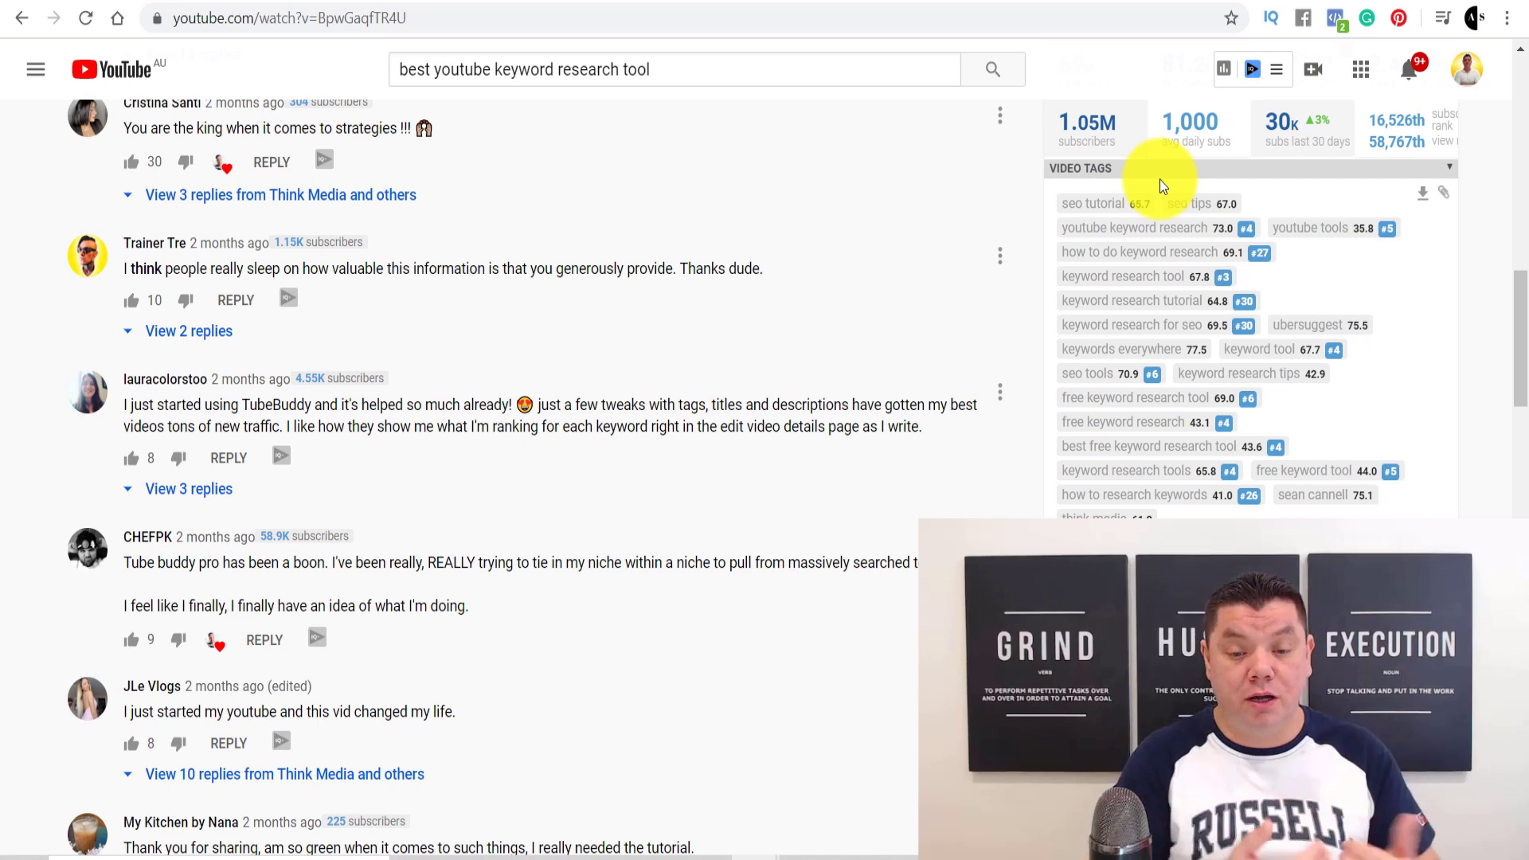
Go to the Rapidtags site and open its tag generator.
click(609, 4)
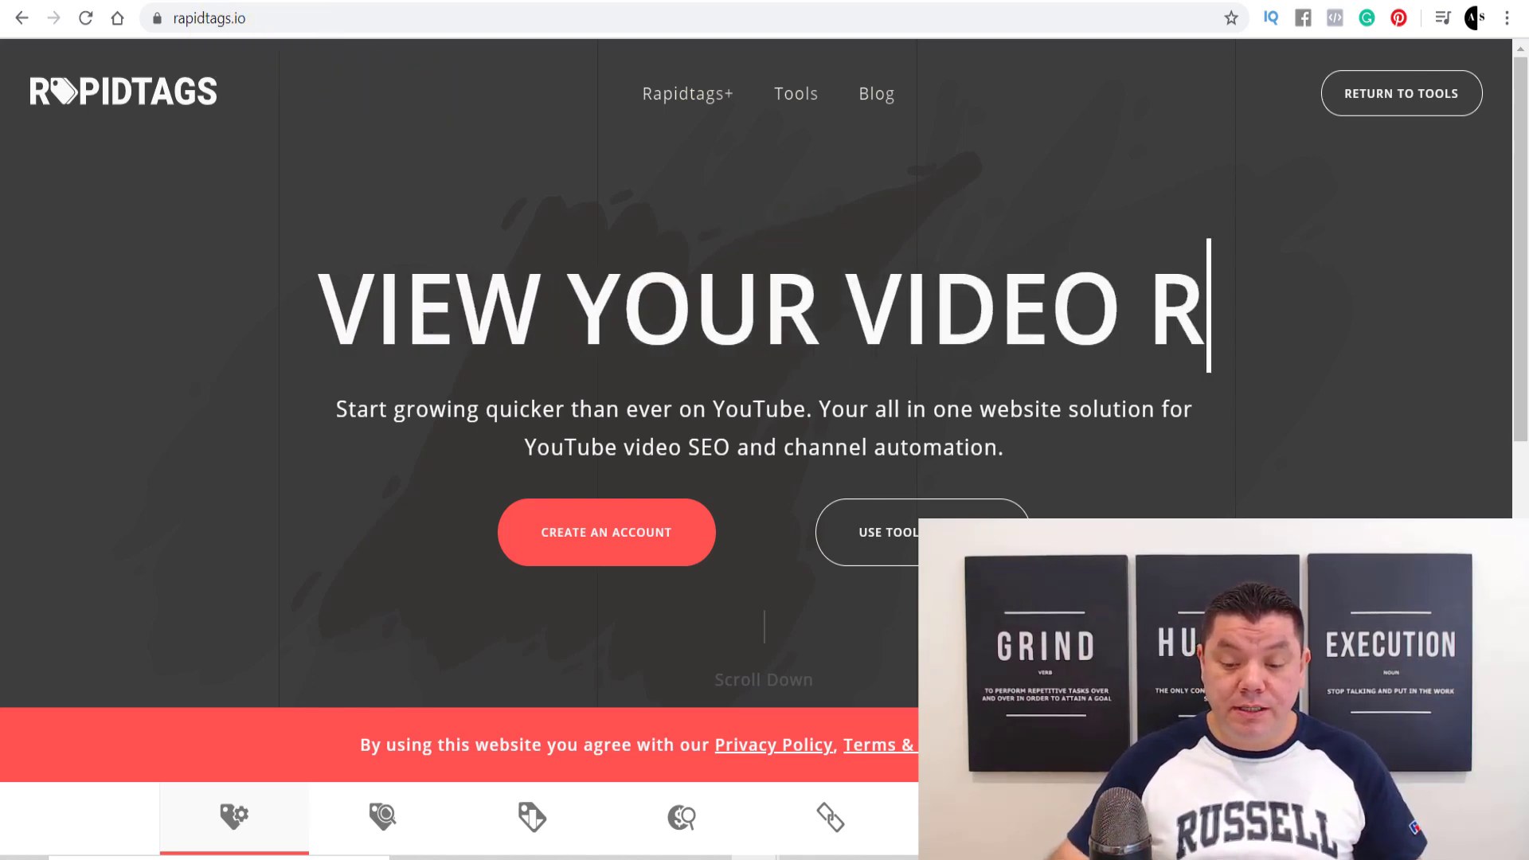
click(924, 521)
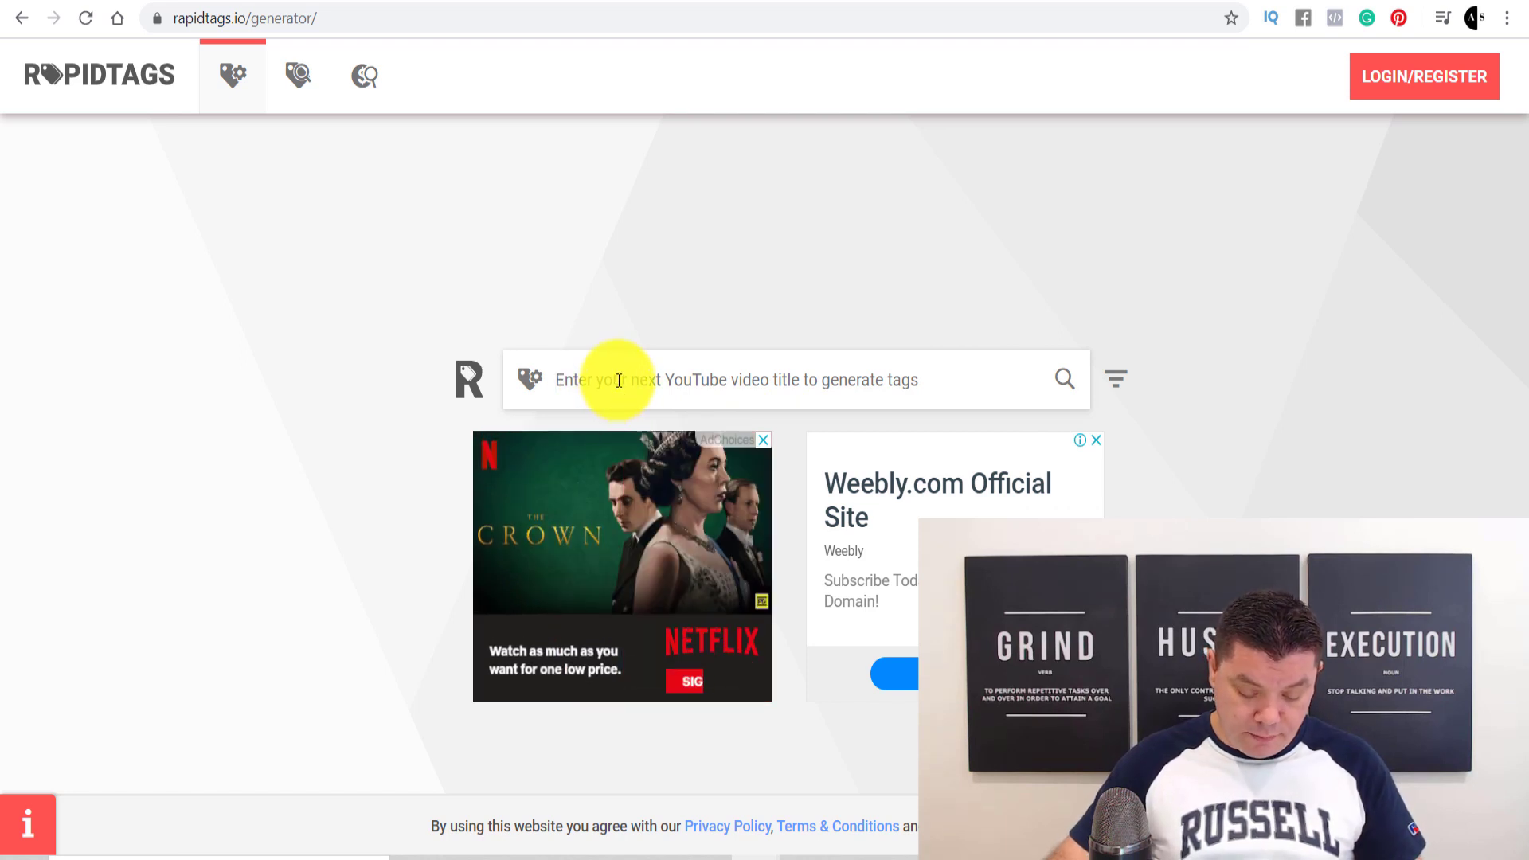
Generate Rapidtags tags for the title 'best youtube keyword tools'.
text(bes)
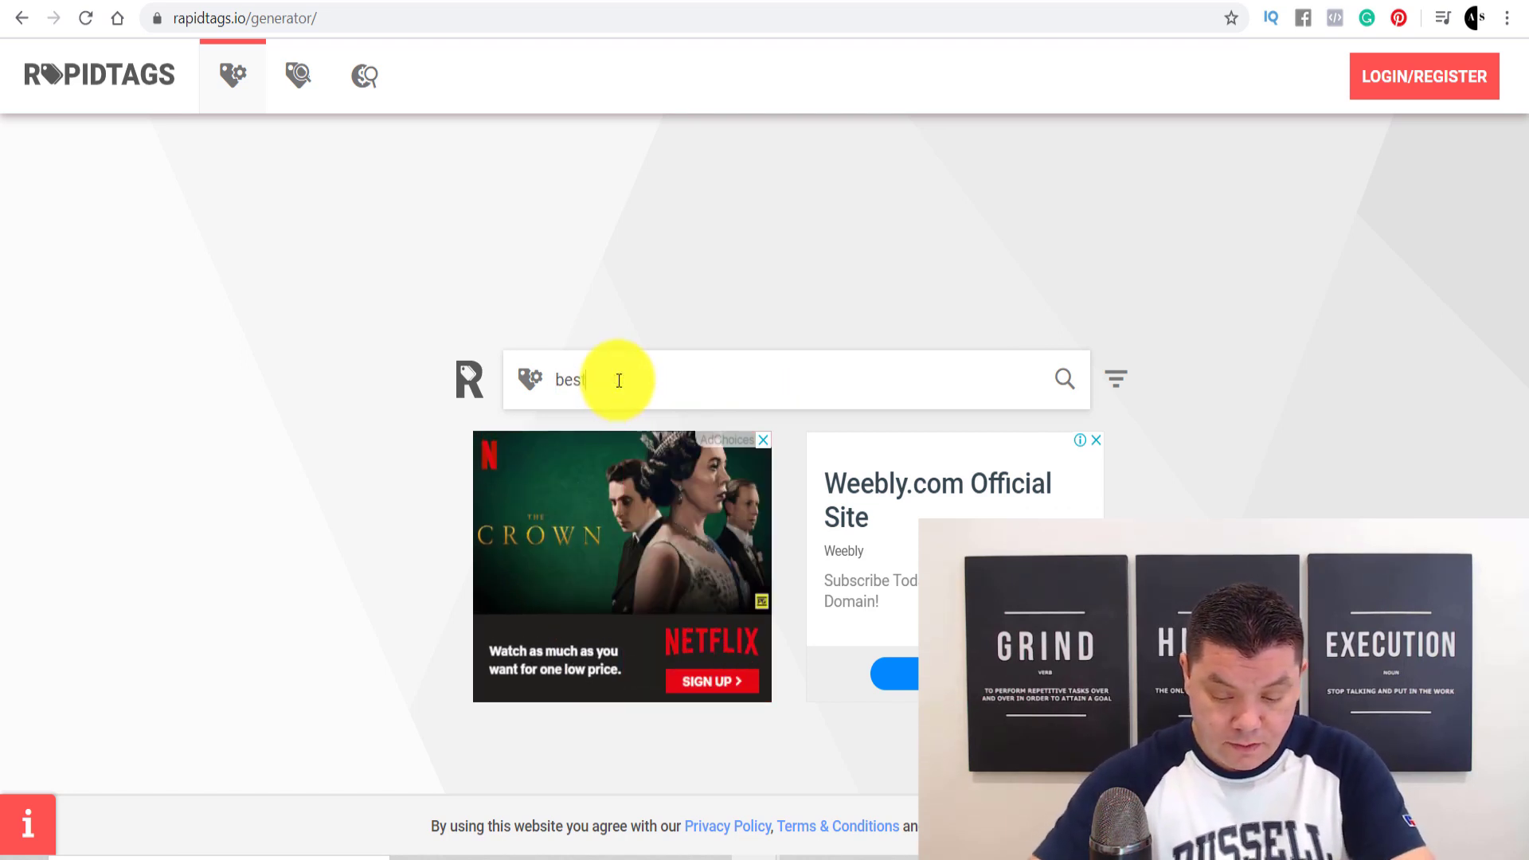
text(t youtube keyword tool)
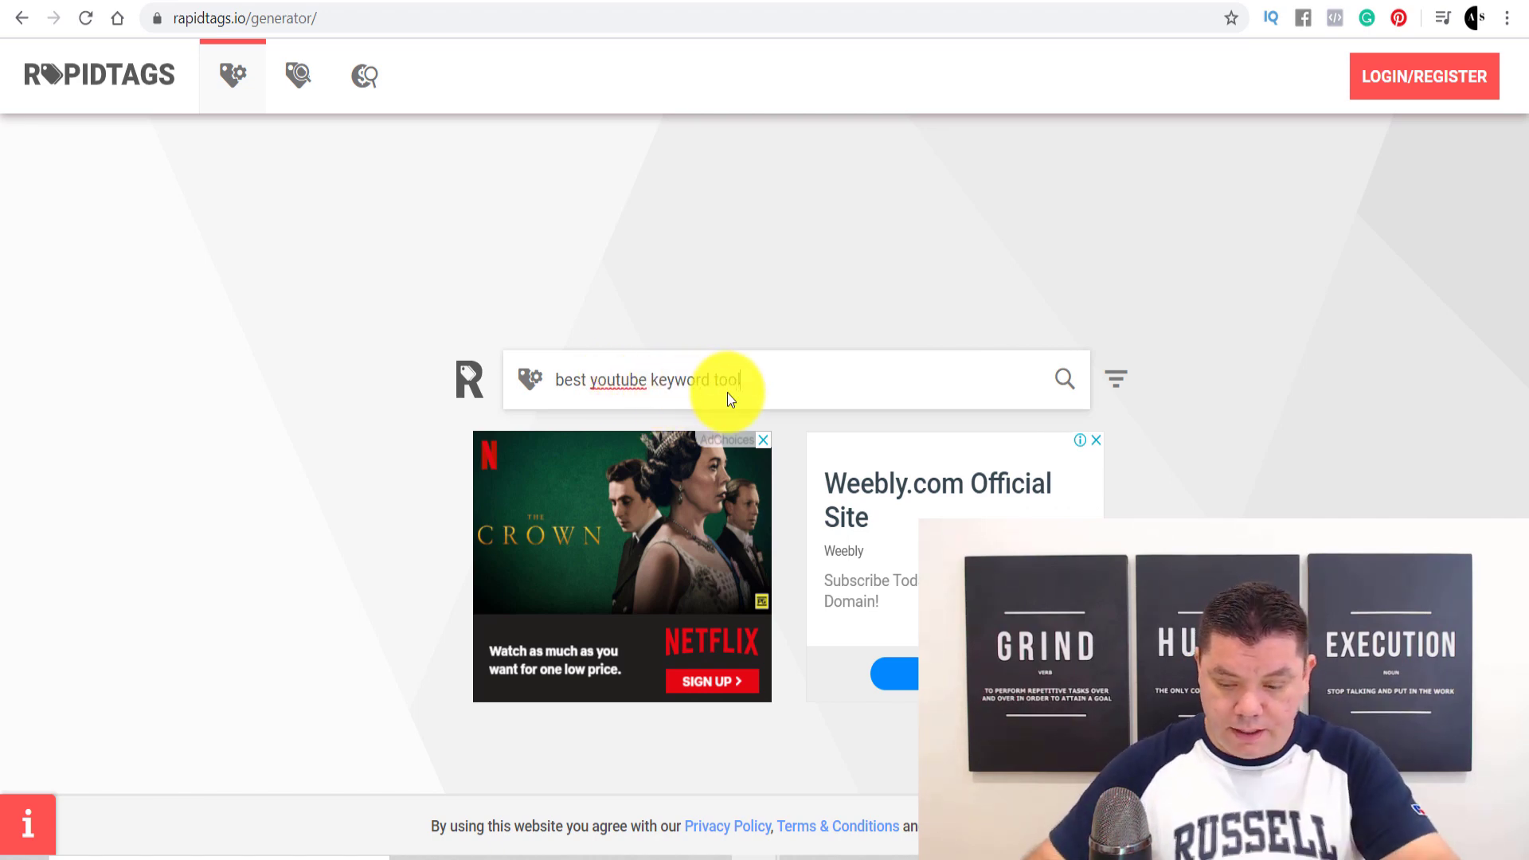
text(s)
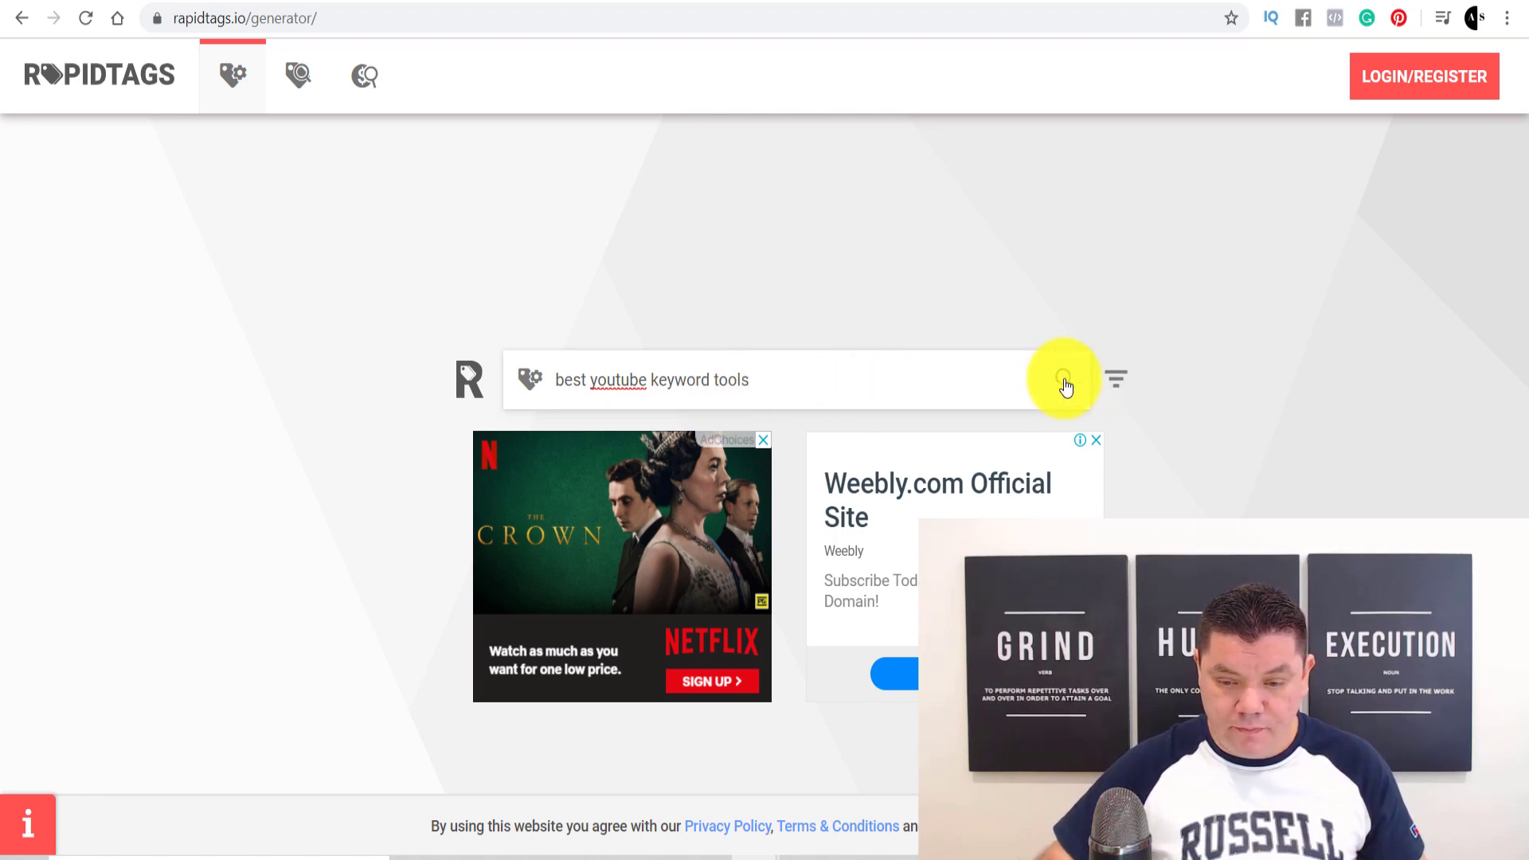
click(1064, 383)
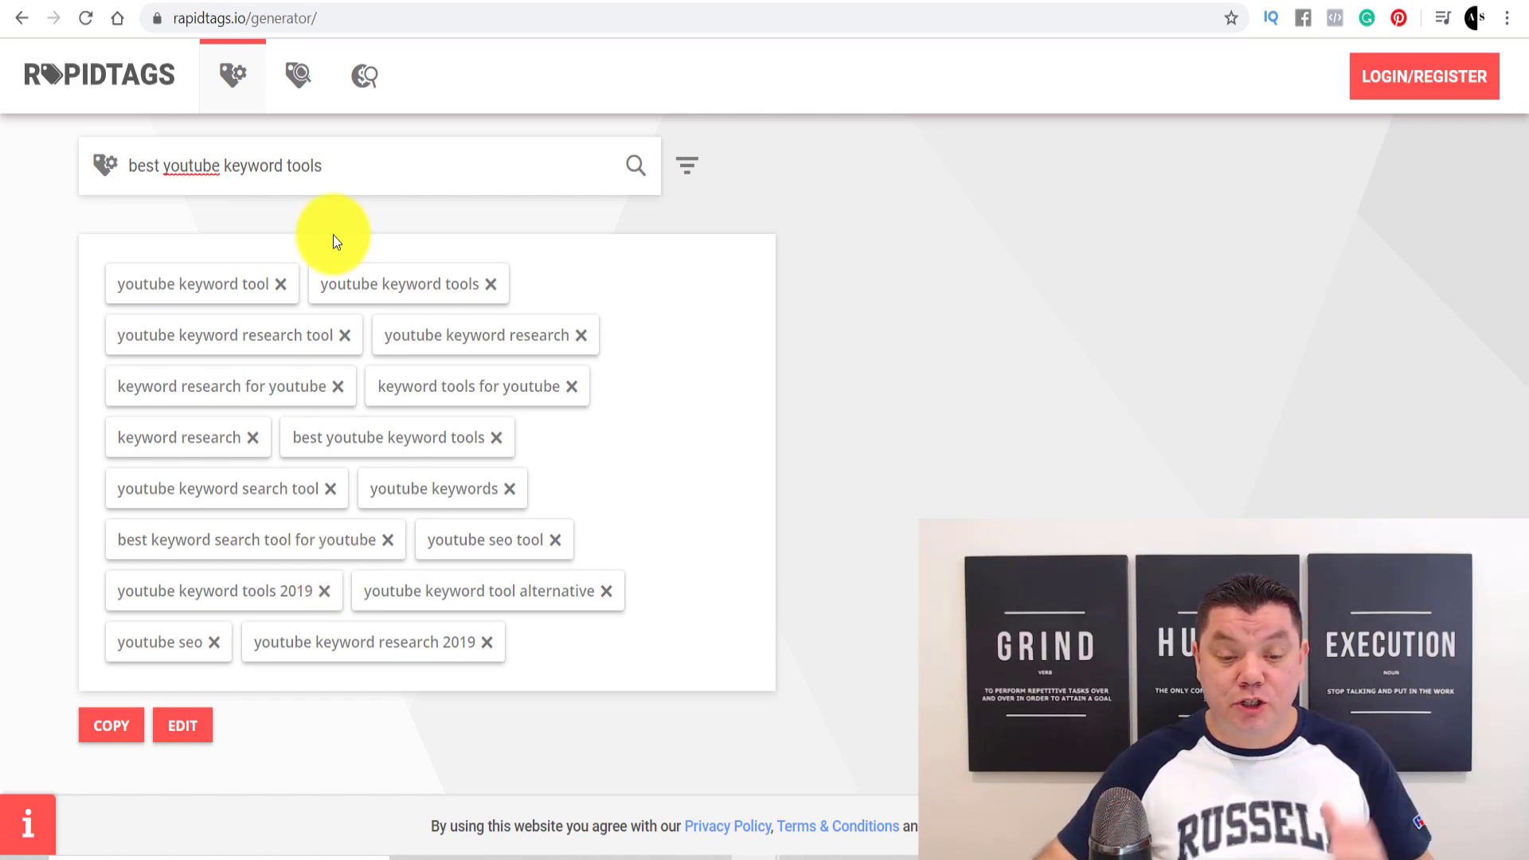
Scroll the YouTube video page, then go back to the 'best youtube keyword research tool' results.
click(269, 3)
scroll(681, 246, up, 15)
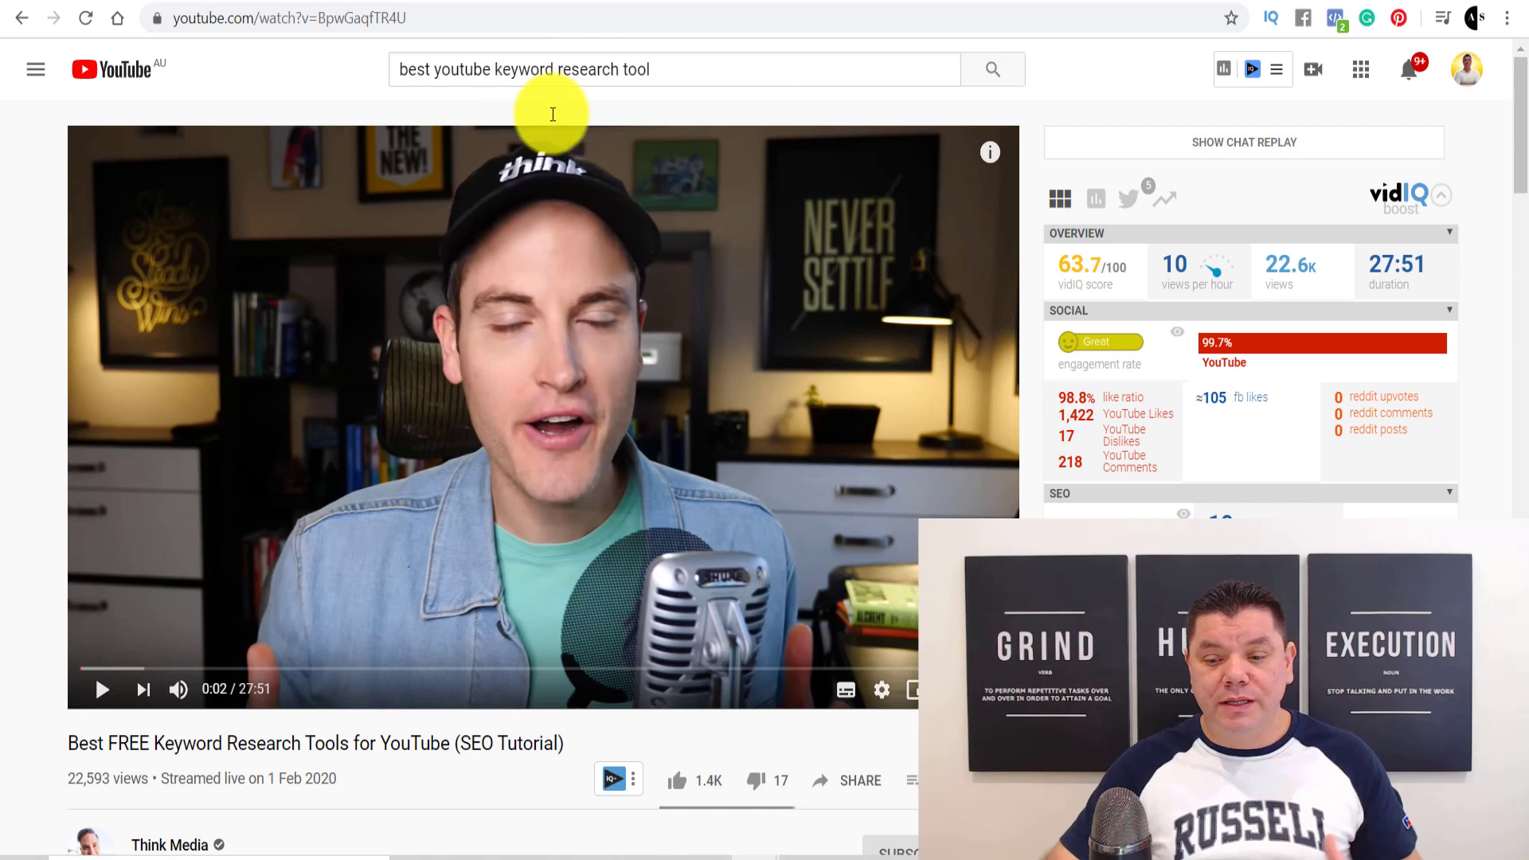
scroll(534, 91, down, 4)
scroll(94, 350, down, 8)
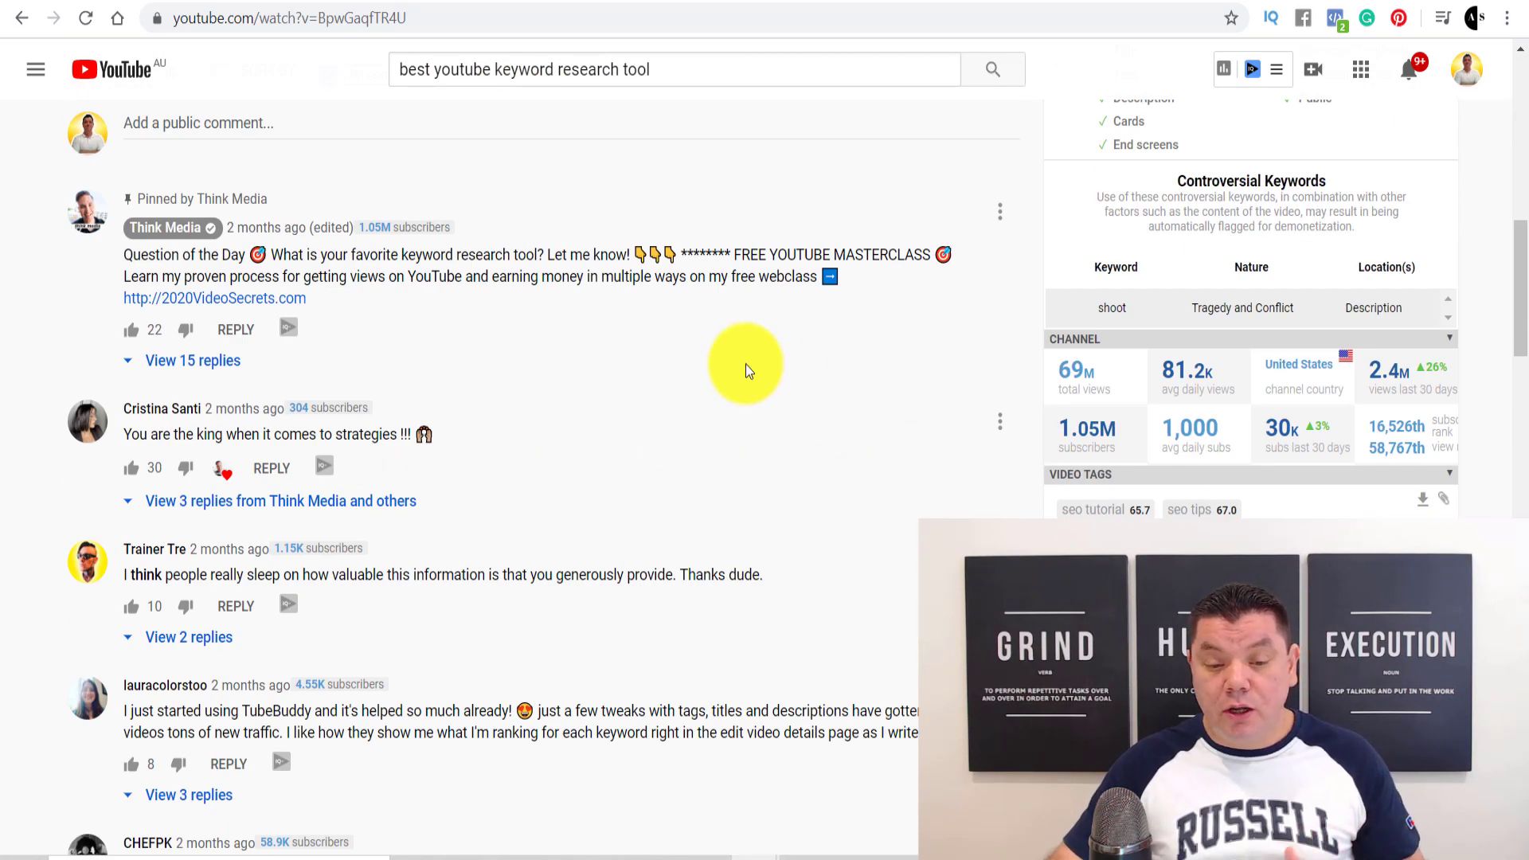
click(21, 18)
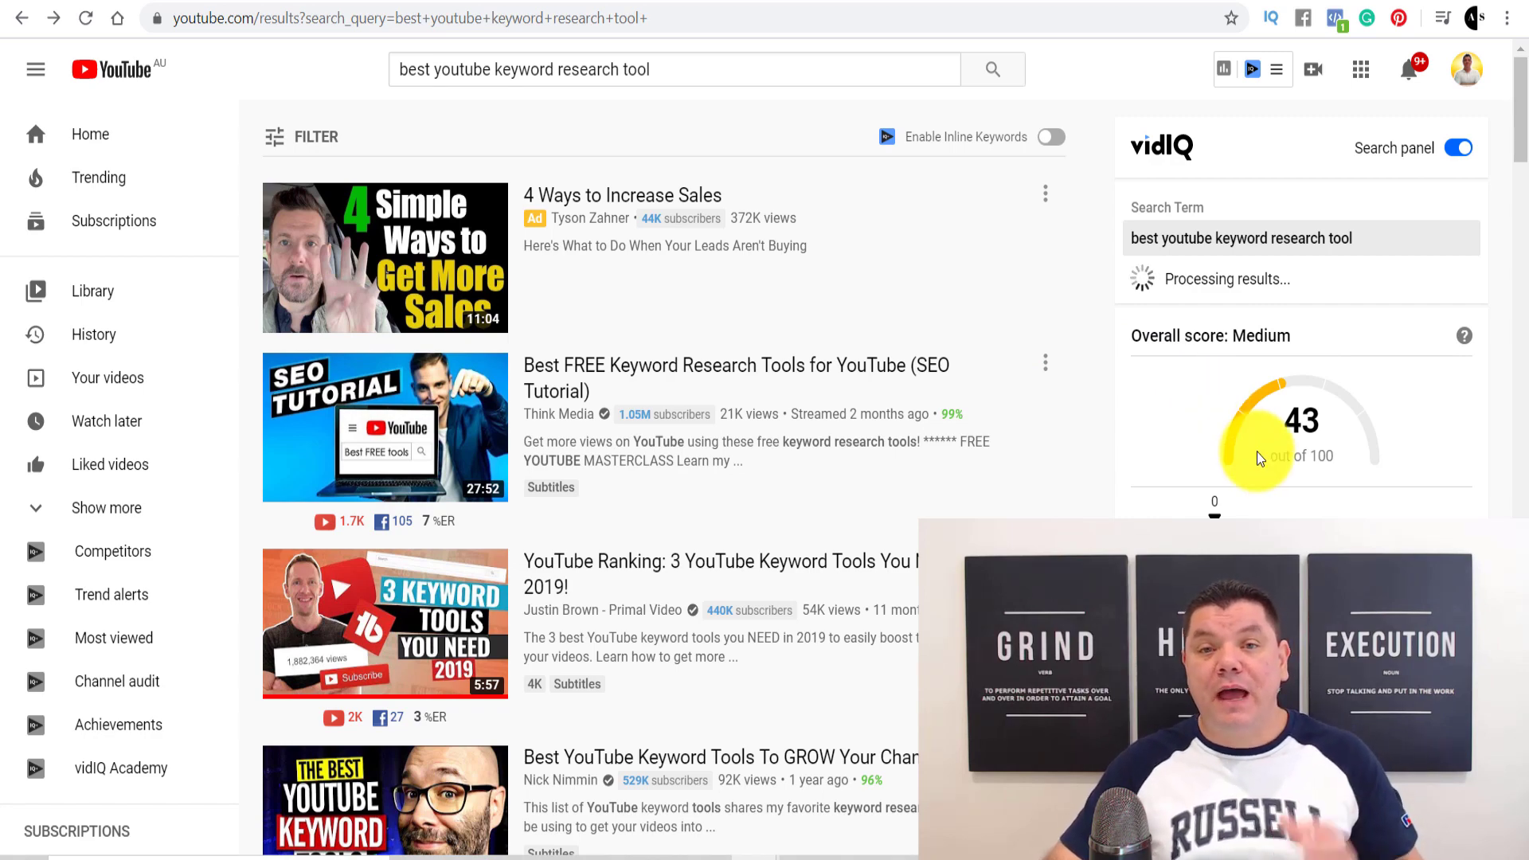
Review vidIQ's keyword stats: 255,825 highest views, 52,670 average views, and the top channels.
scroll(1256, 444, down, 1)
scroll(1307, 507, down, 5)
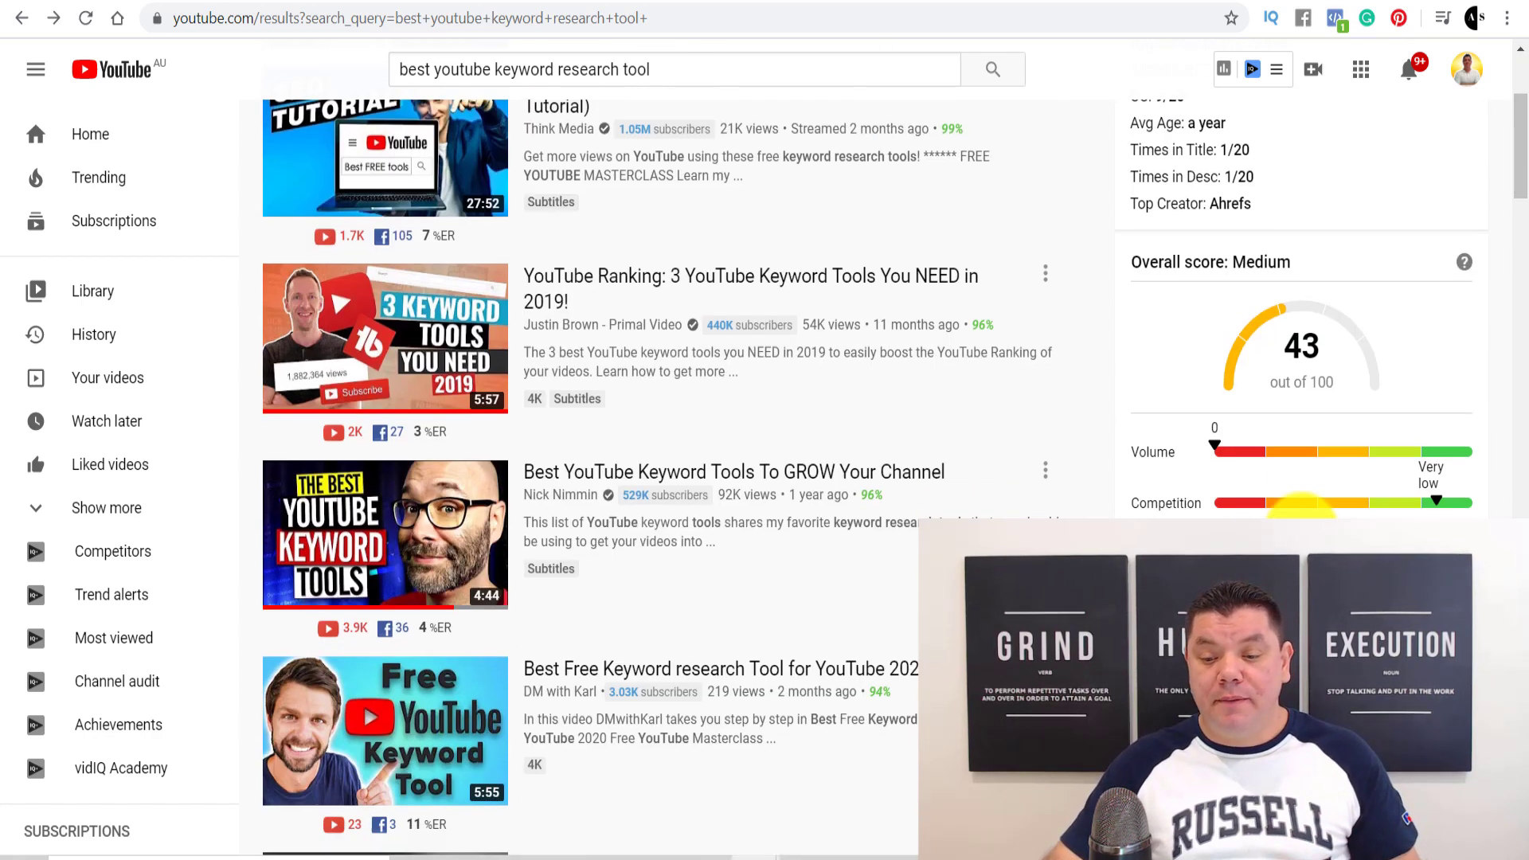
scroll(1307, 506, up, 2)
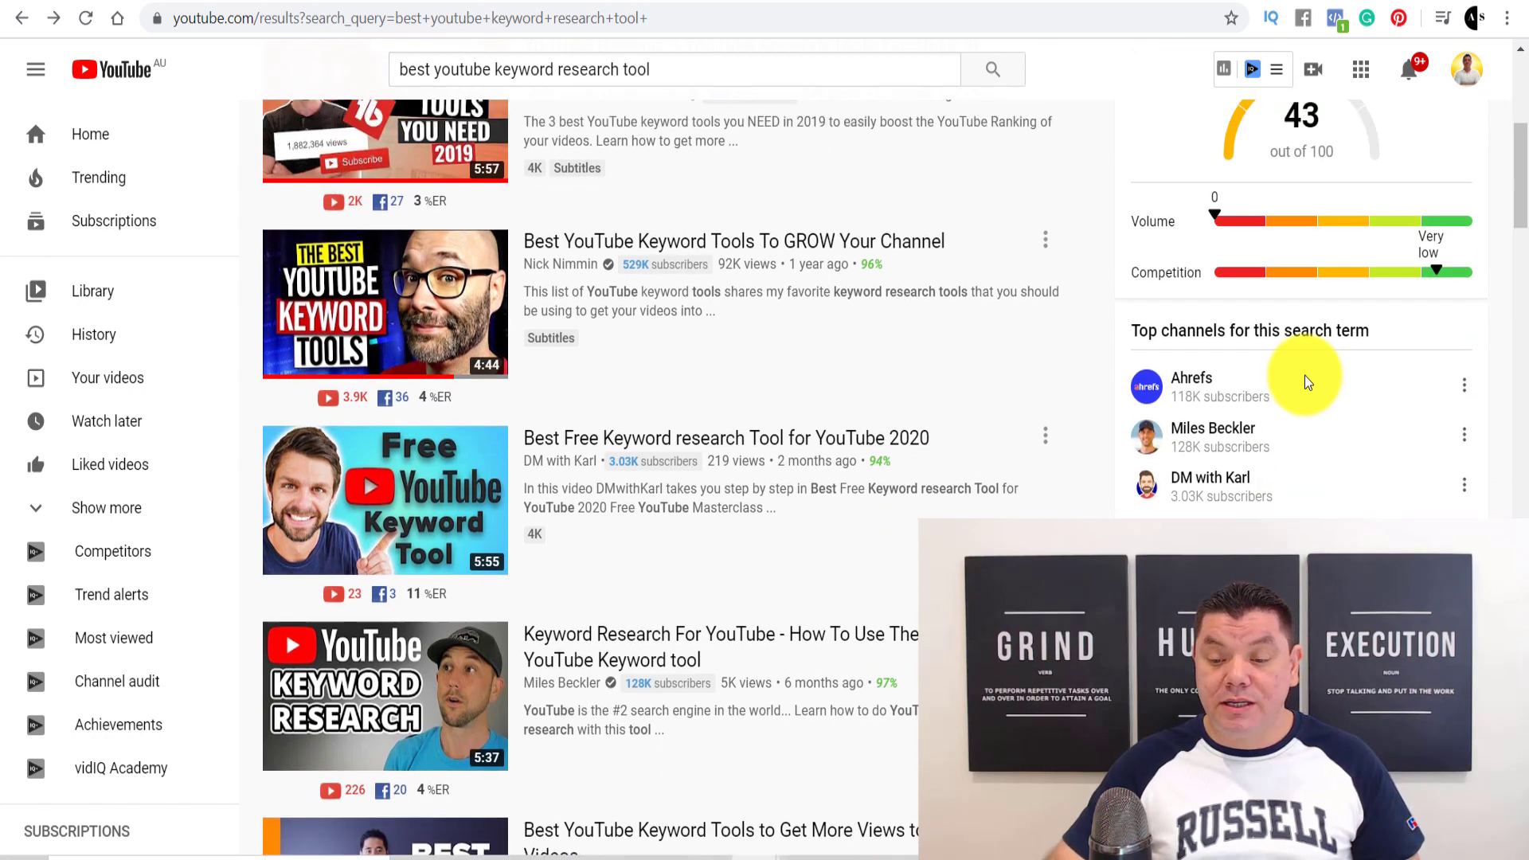
scroll(1210, 279, down, 1)
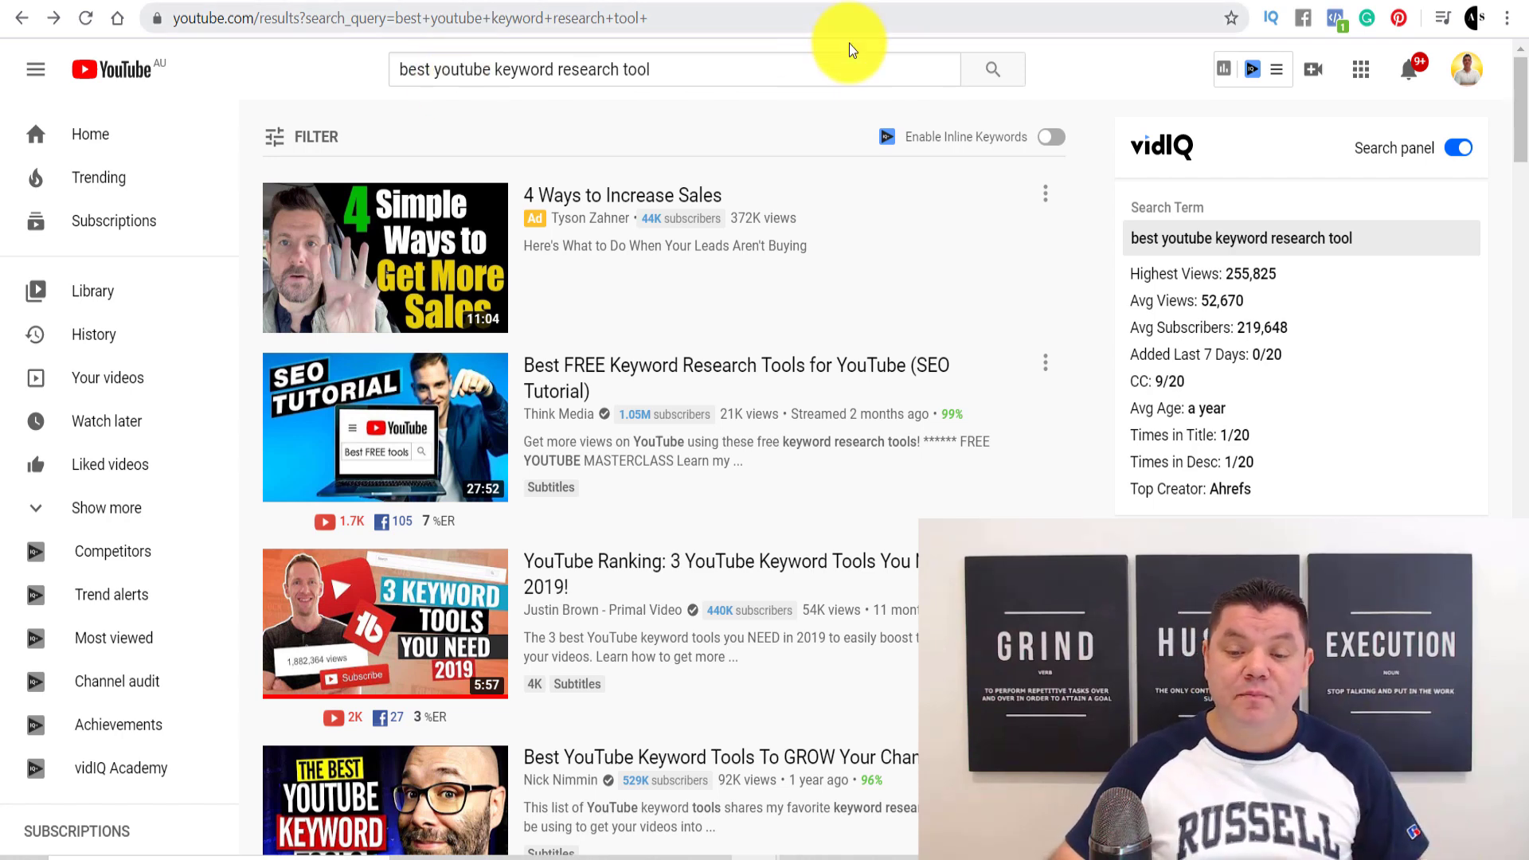
Request instant access to the smartmoneytactics free training, then move to the Jet Video Academy replay.
click(814, 4)
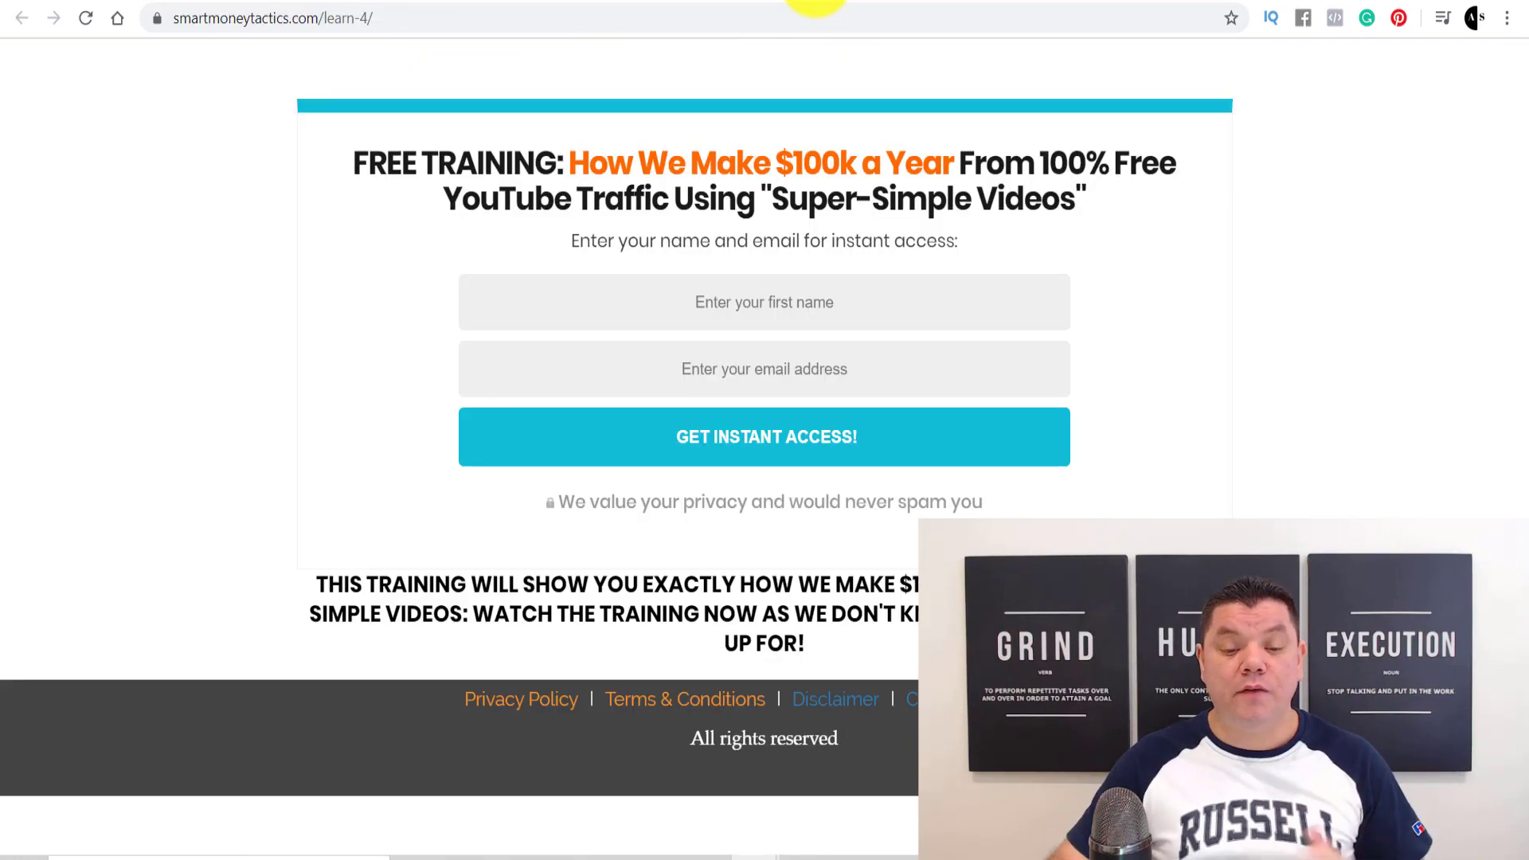
click(792, 440)
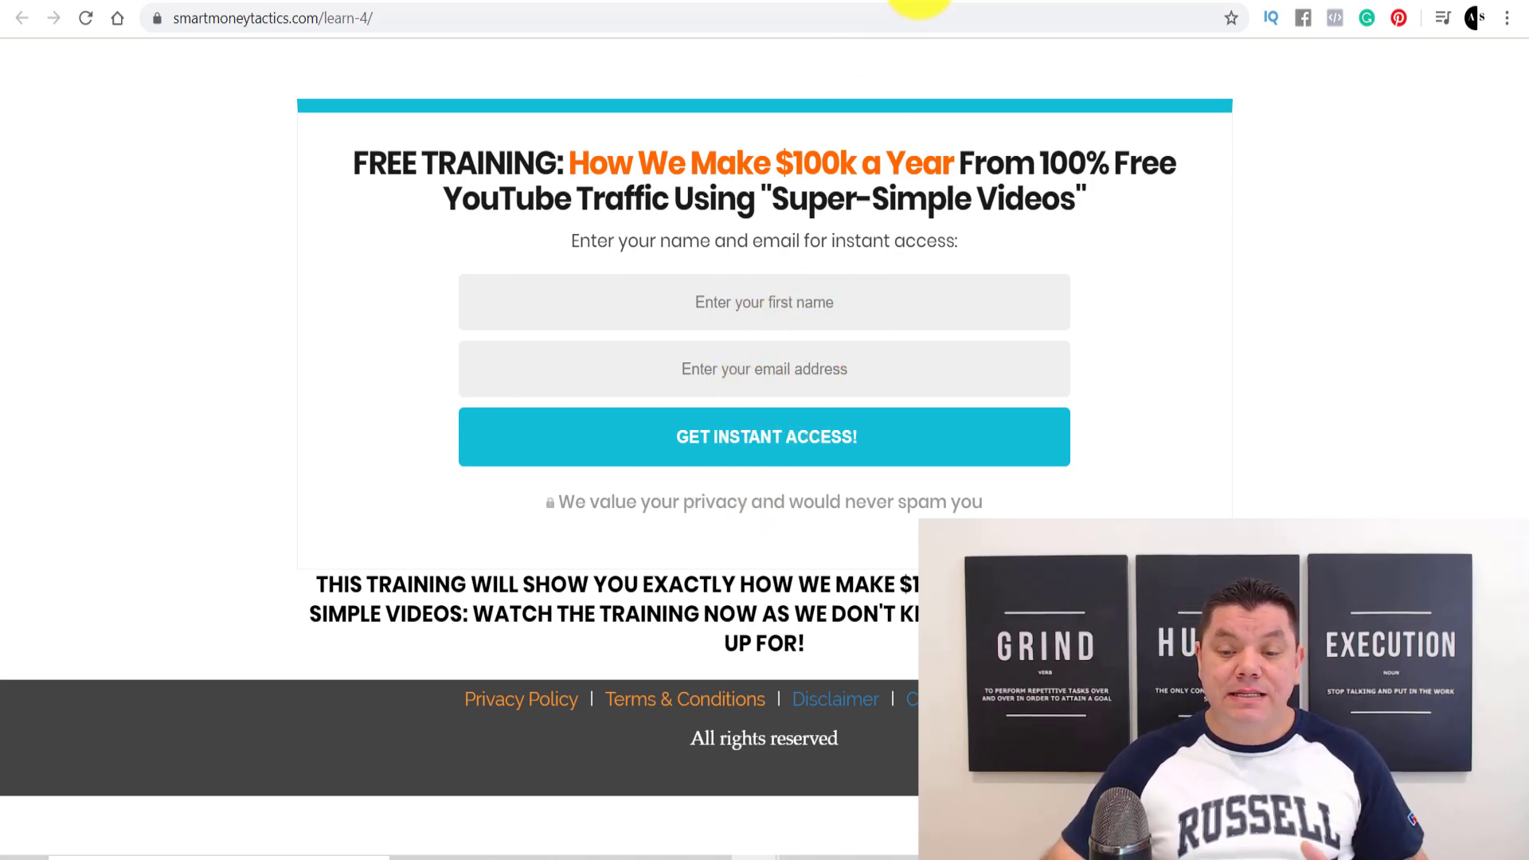
click(920, 5)
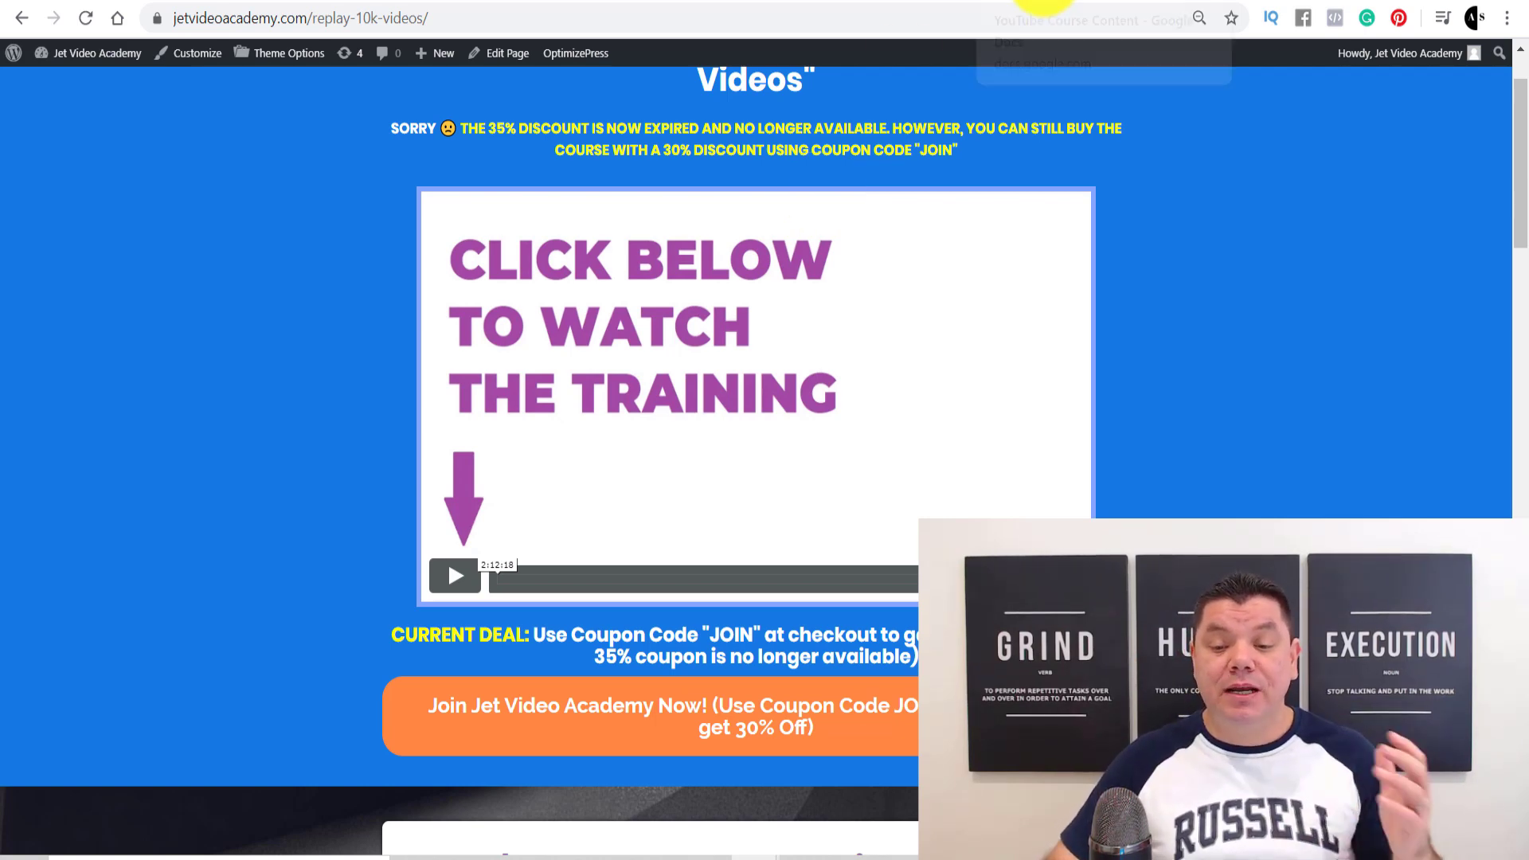
Open the Module 7 'Making Money From YouTube' lesson and scroll through its videos.
click(1052, 3)
mouse_move(853, 109)
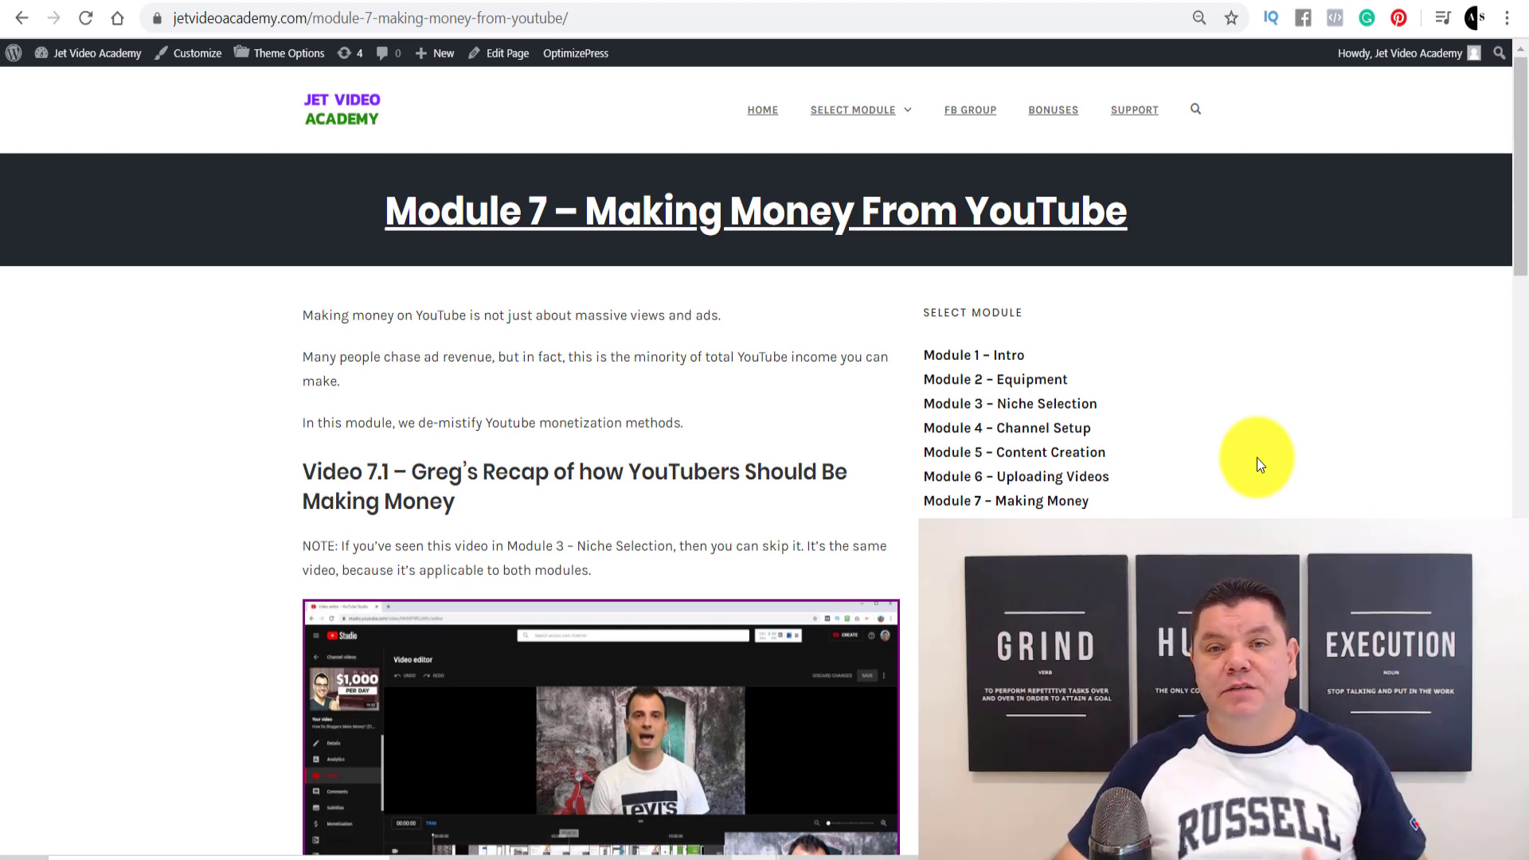
scroll(331, 541, down, 5)
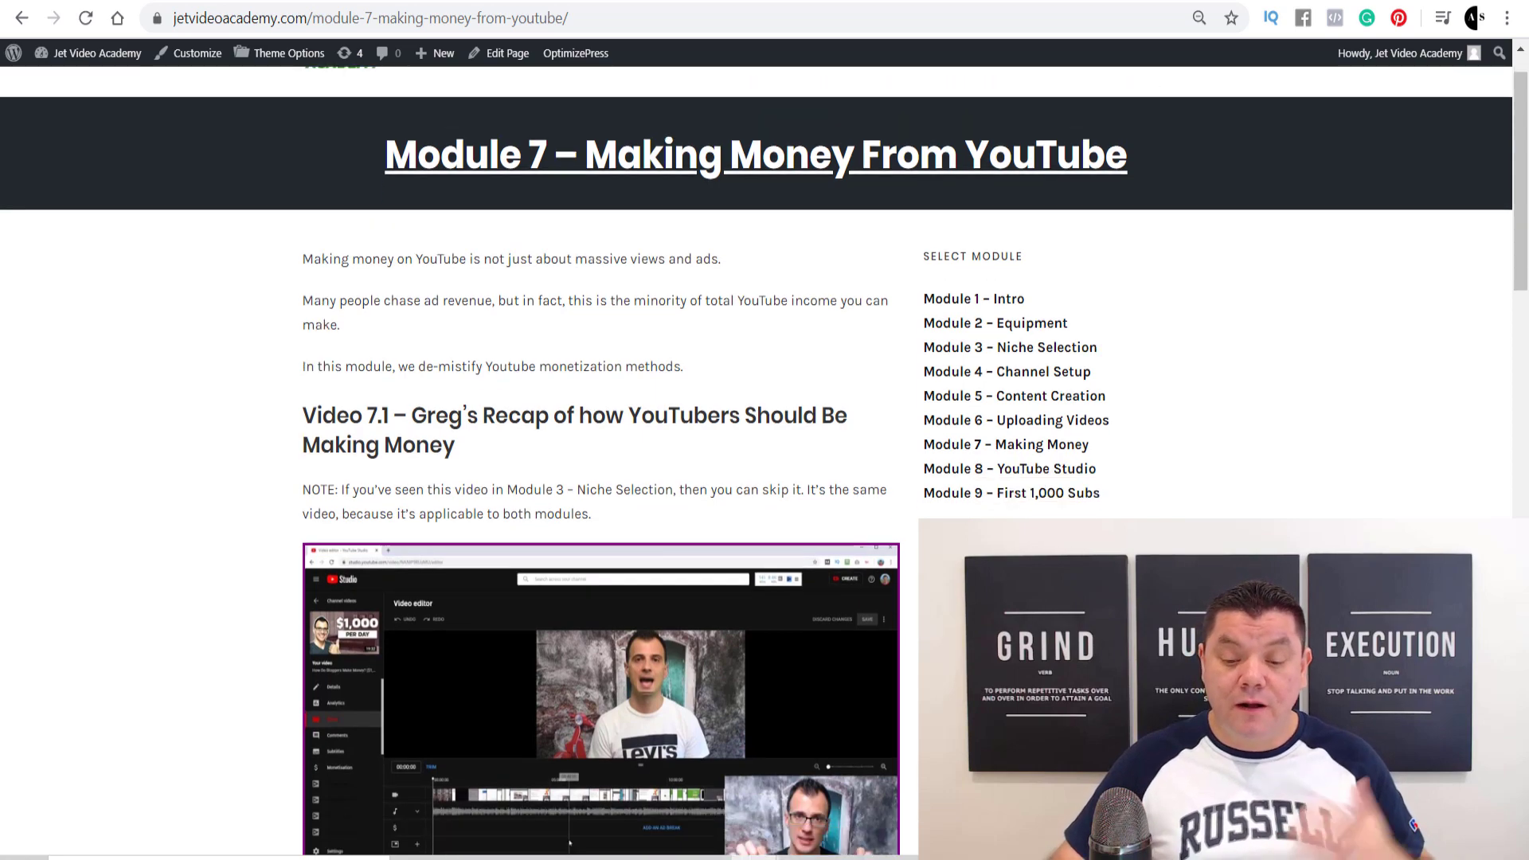
scroll(331, 542, down, 6)
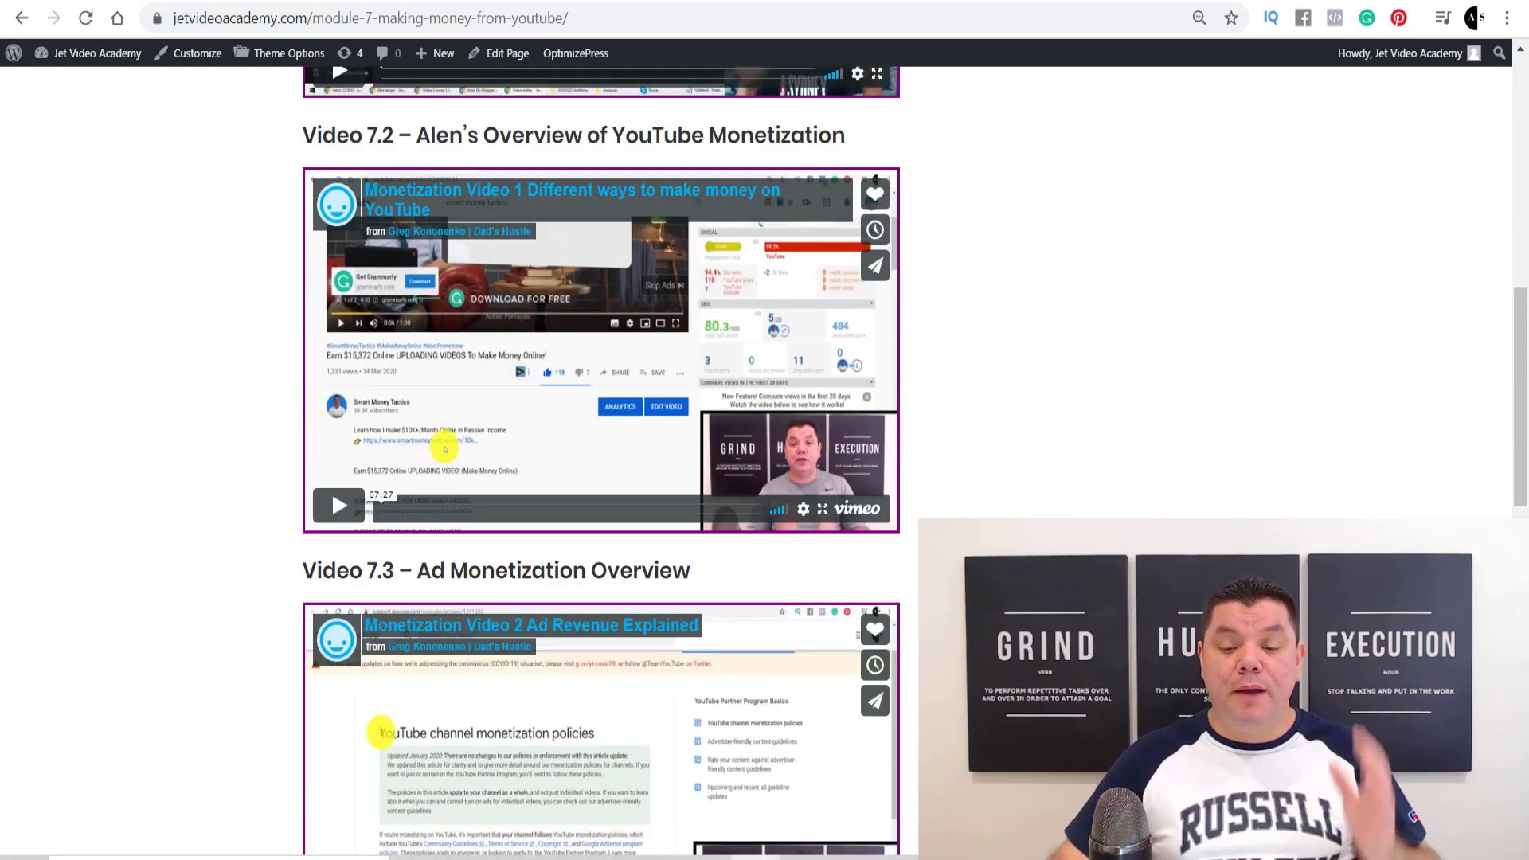
scroll(381, 510, up, 3)
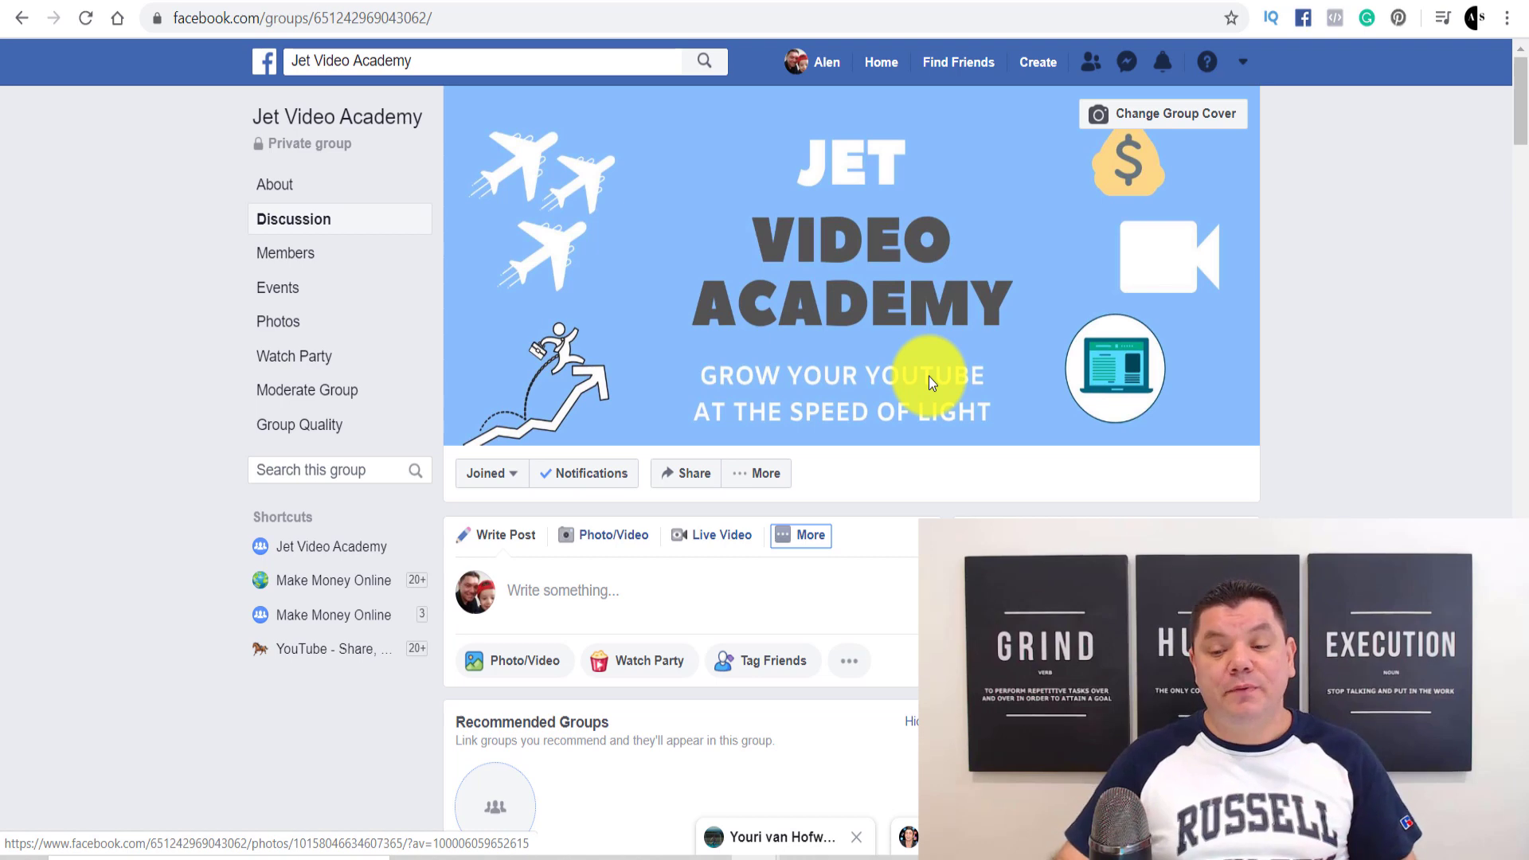
Load the Smart Video Tactics YouTube channel's videos page from its pasted URL.
click(191, 17)
text(youtube.com/channel/UCw2f3ydKkjtorxqt4bBpNvw/videos)
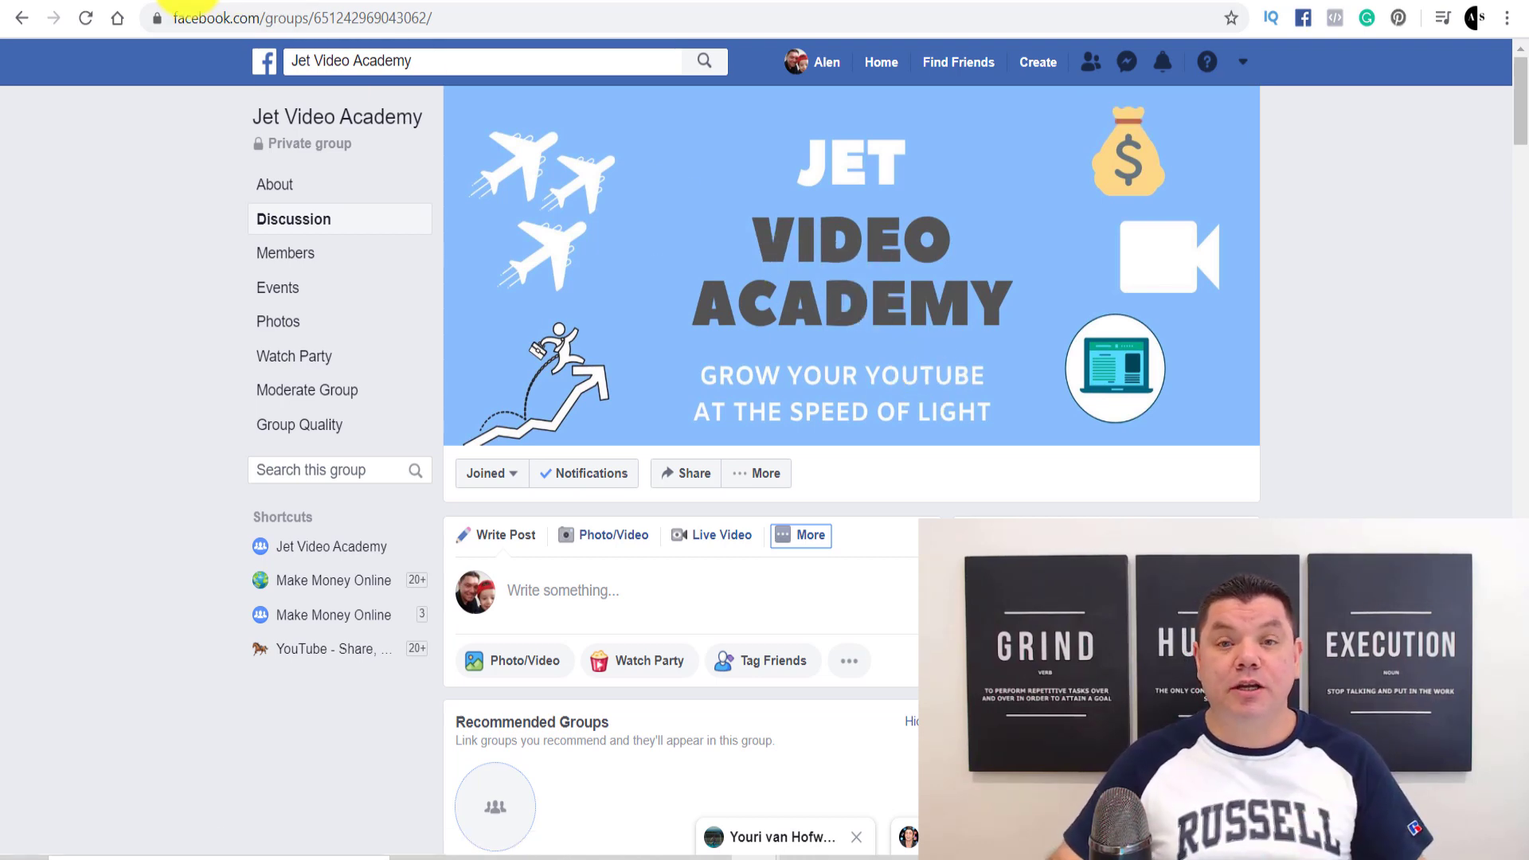
key(Return)
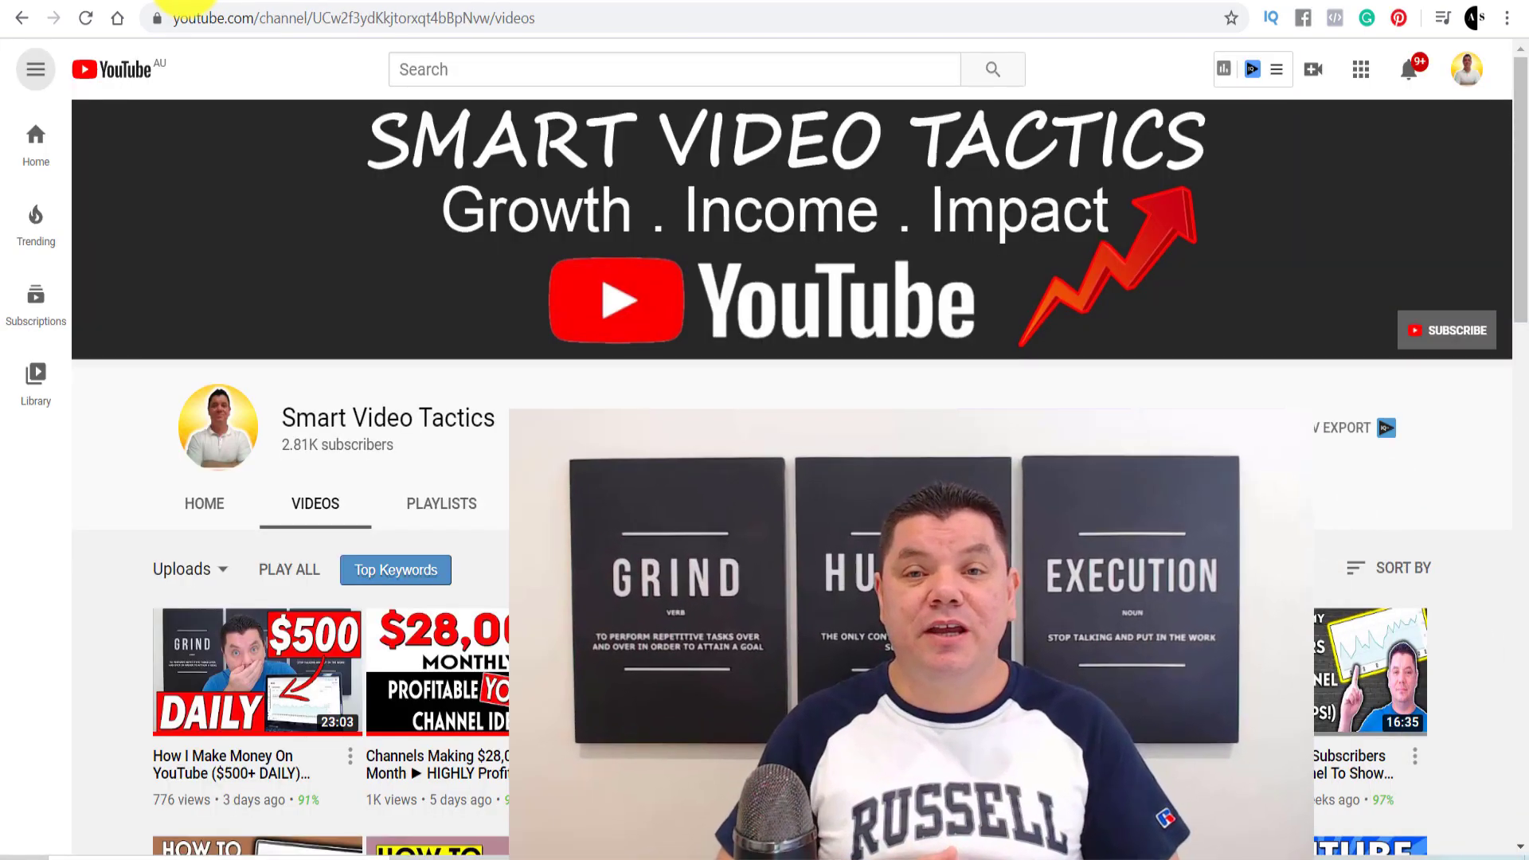